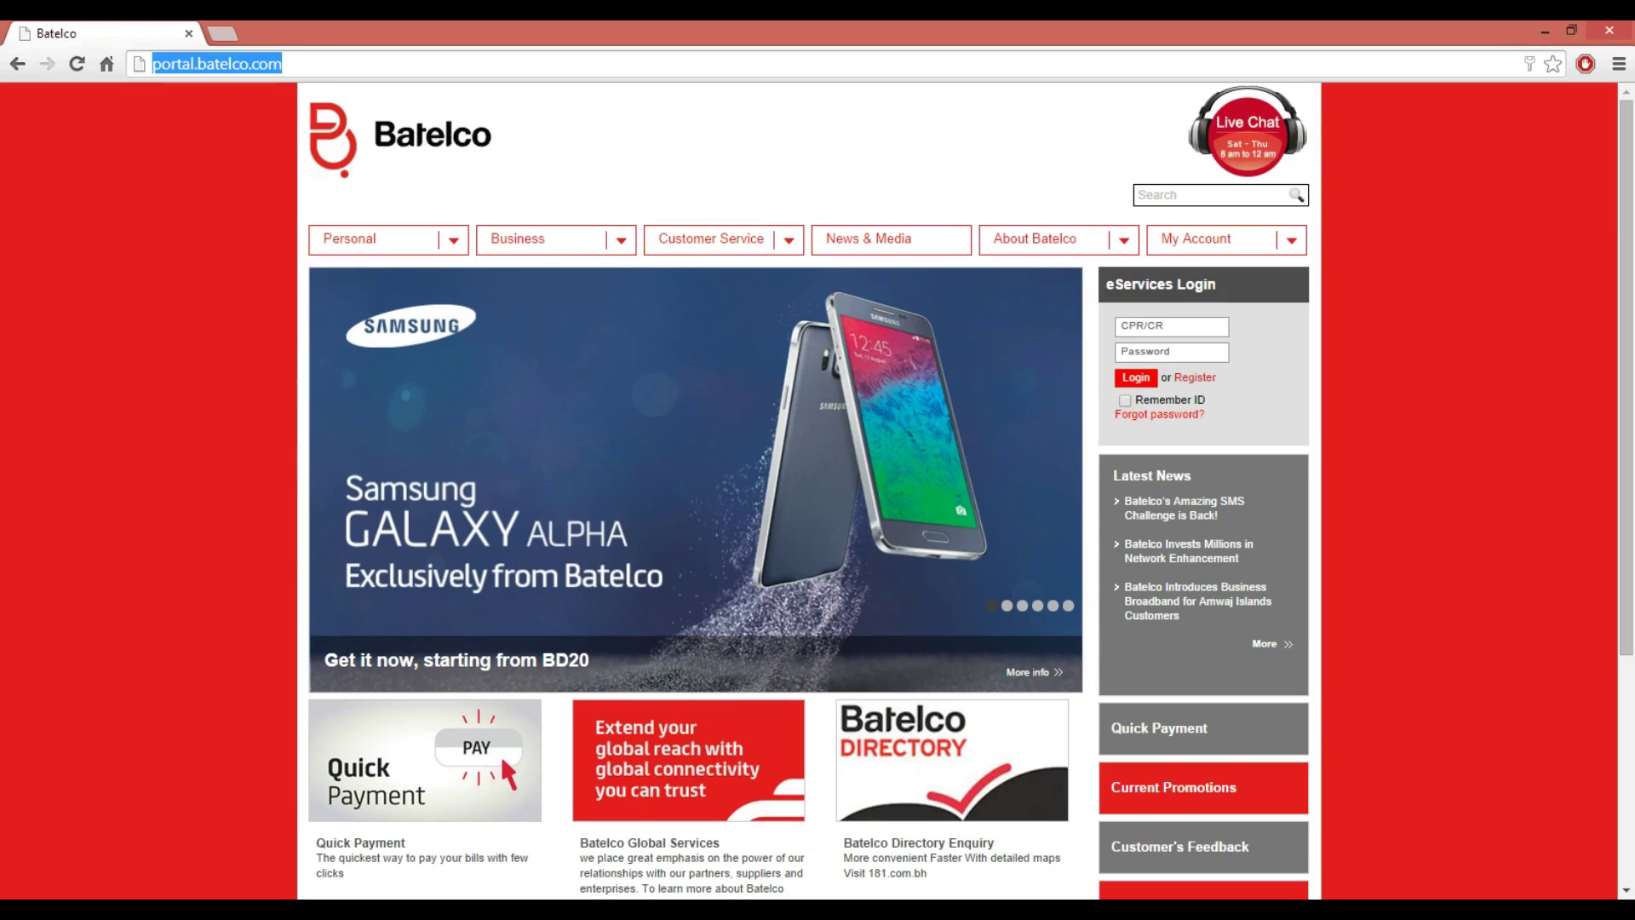
- Enter the router address 192.168.1.1 in Chrome's address bar over the Batelco URL
type("192")
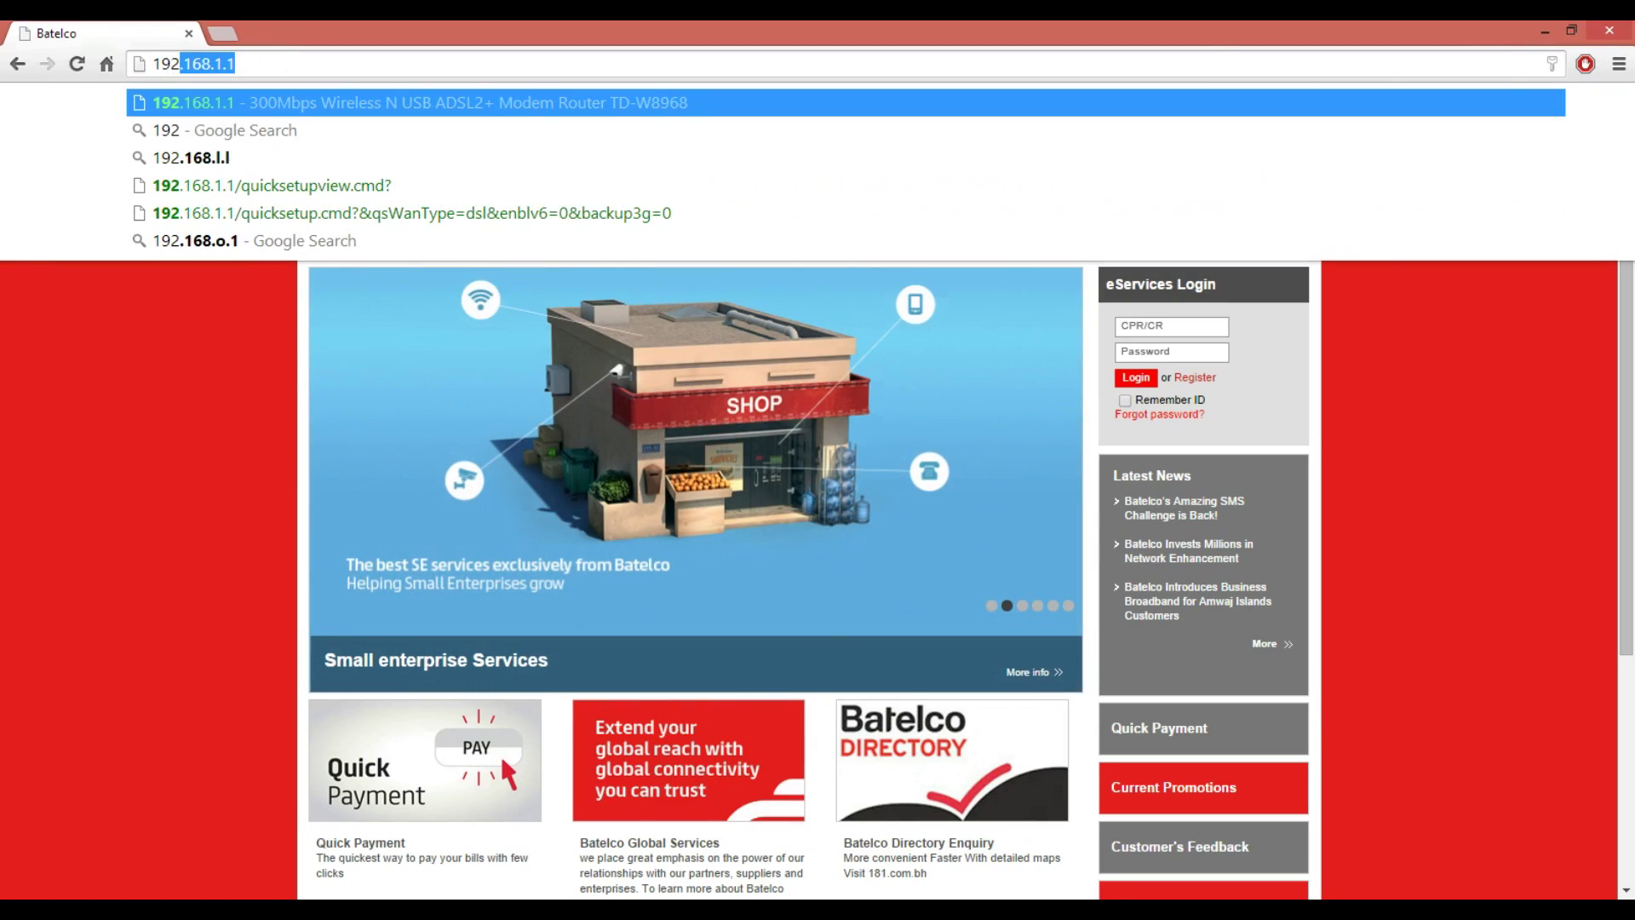
type(".168.")
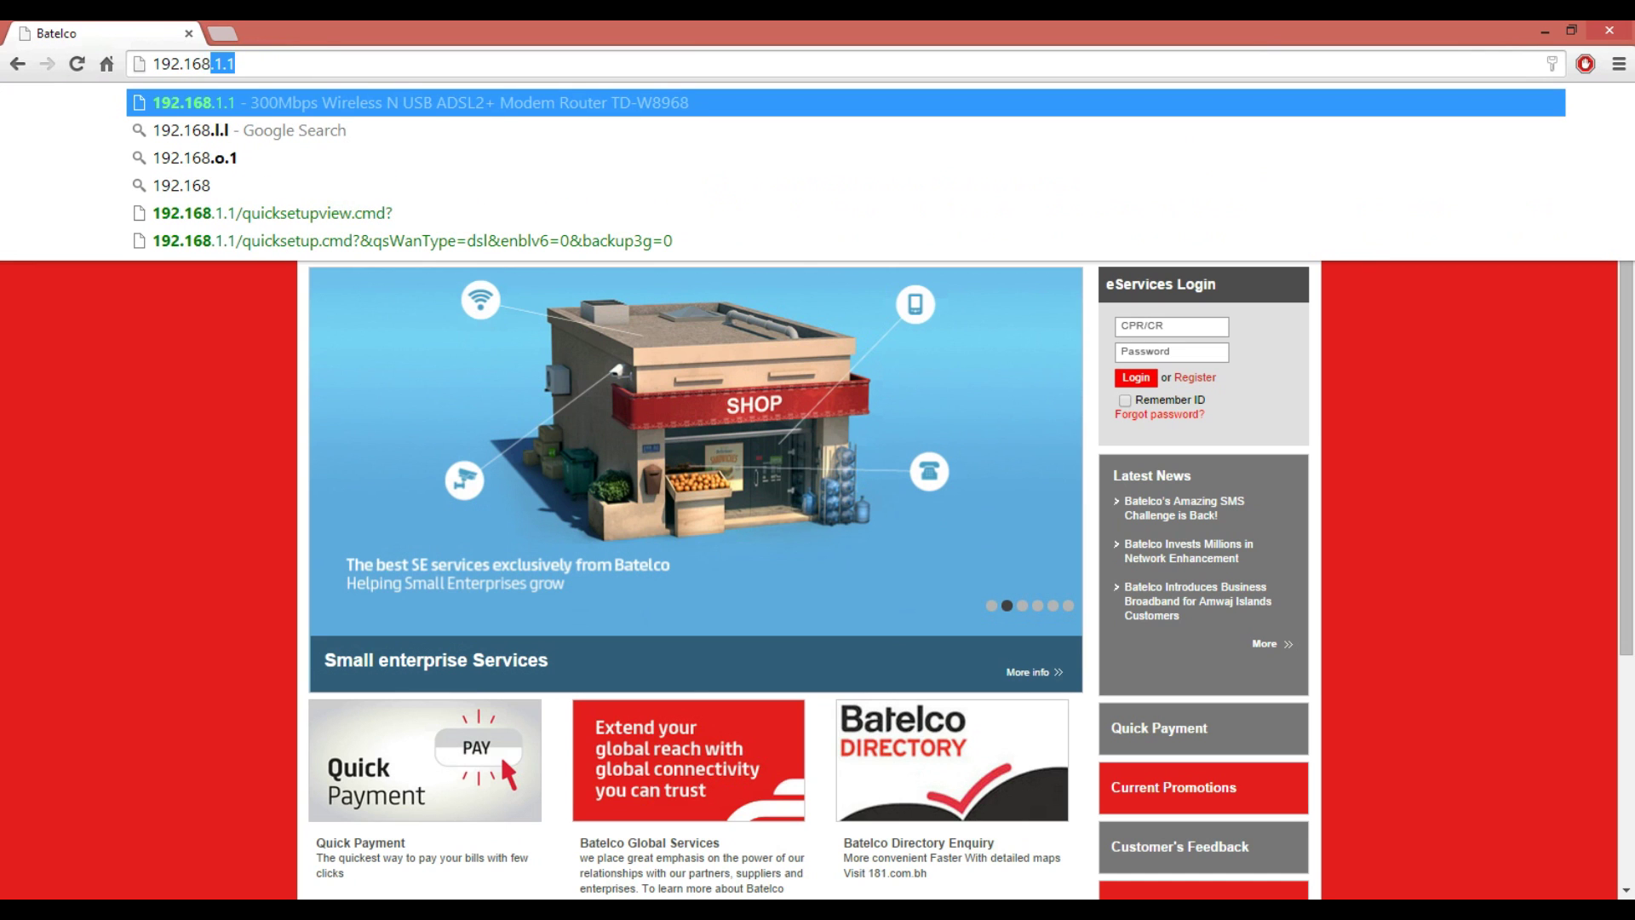
type("1.1")
- Load the router login page and sign in with the administrator username and password
key("Return")
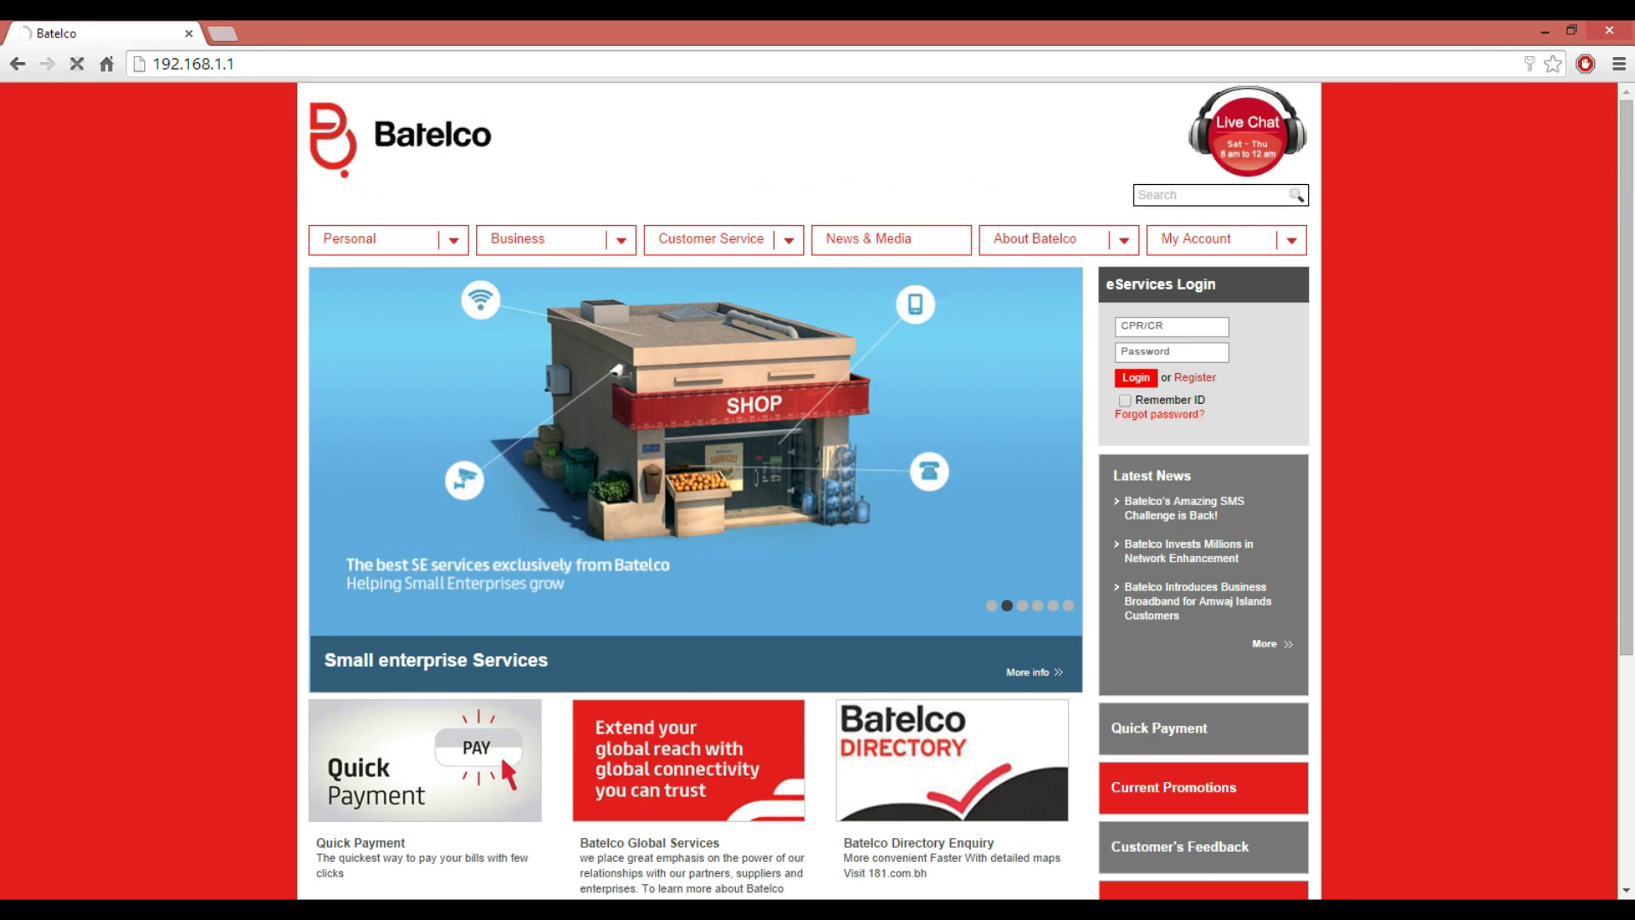
left_click_drag(200, 64, 236, 64)
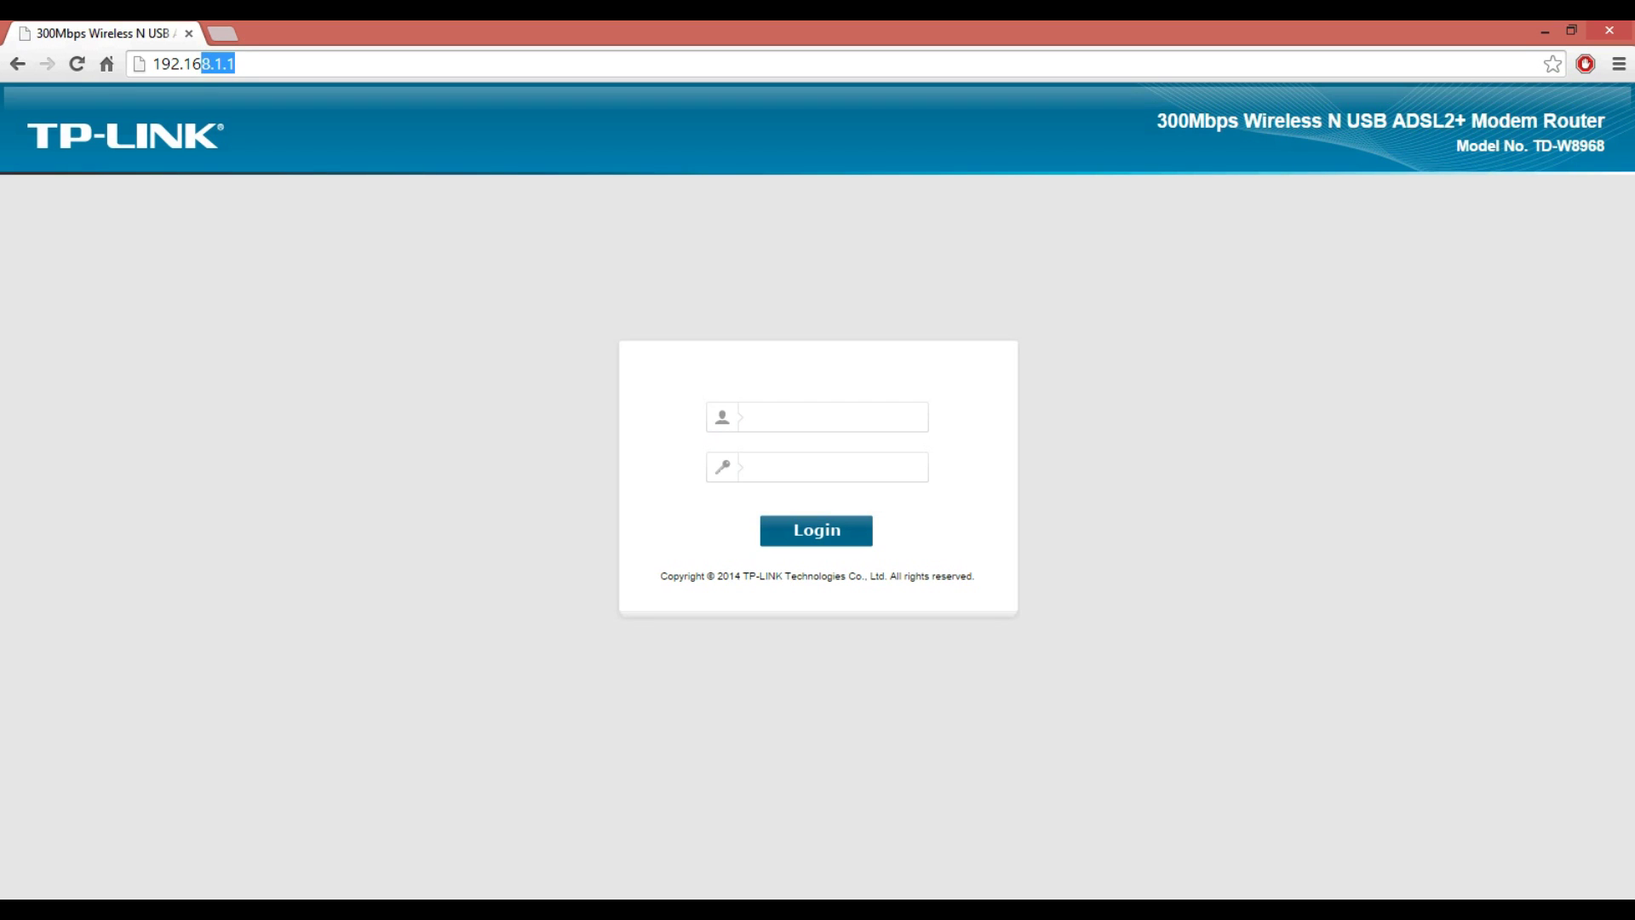
left_click(818, 417)
type("admin")
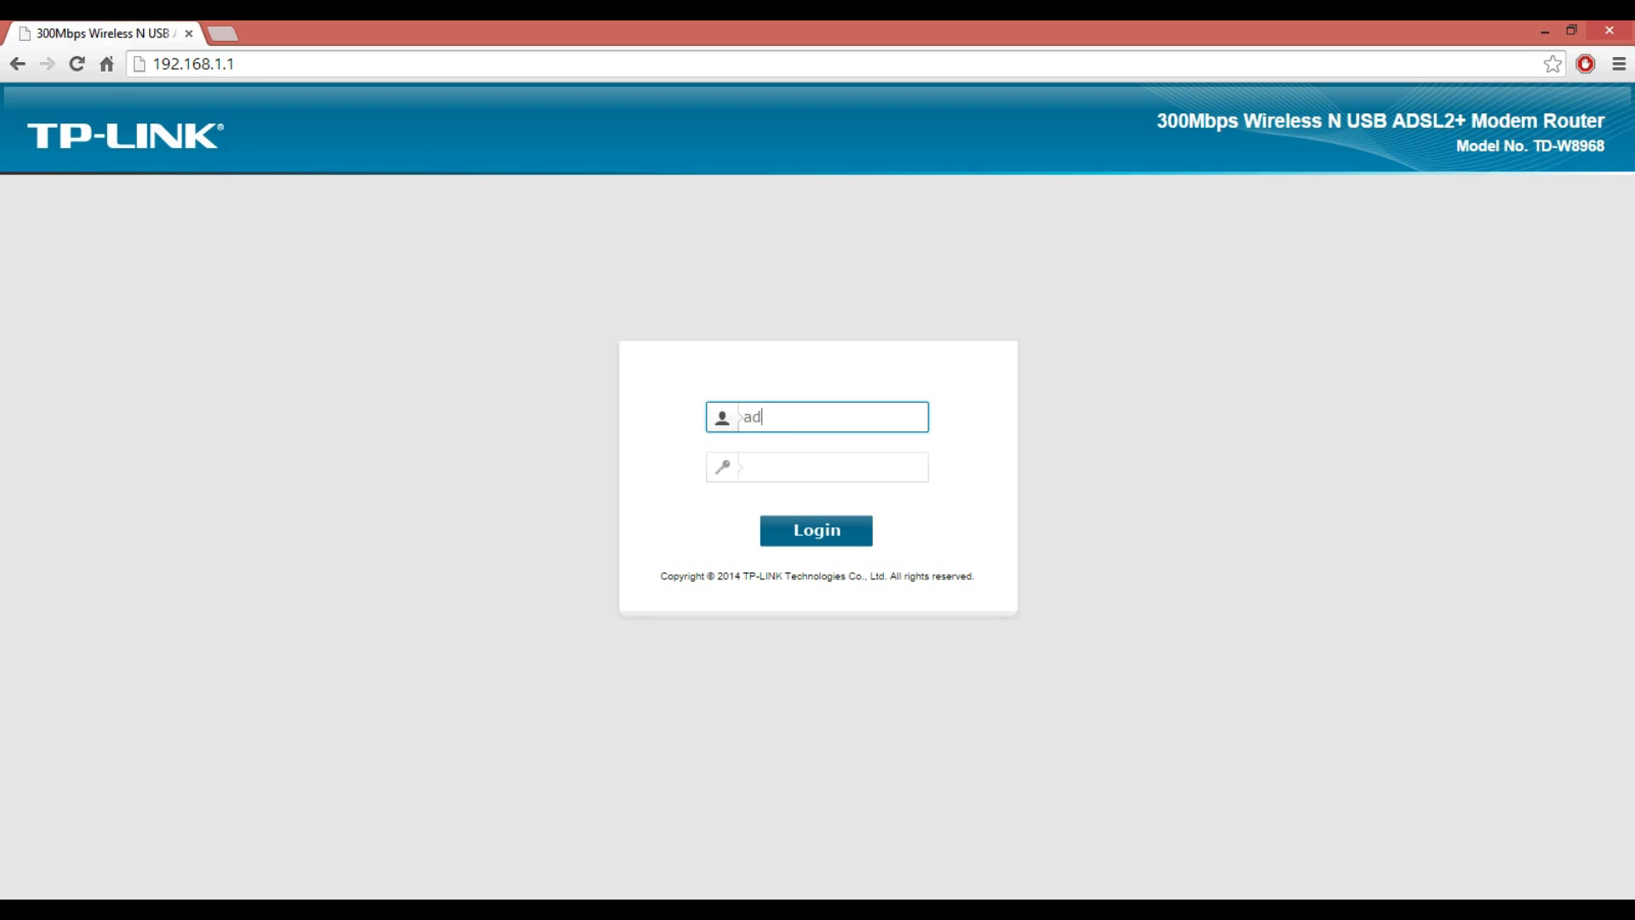
left_click(818, 467)
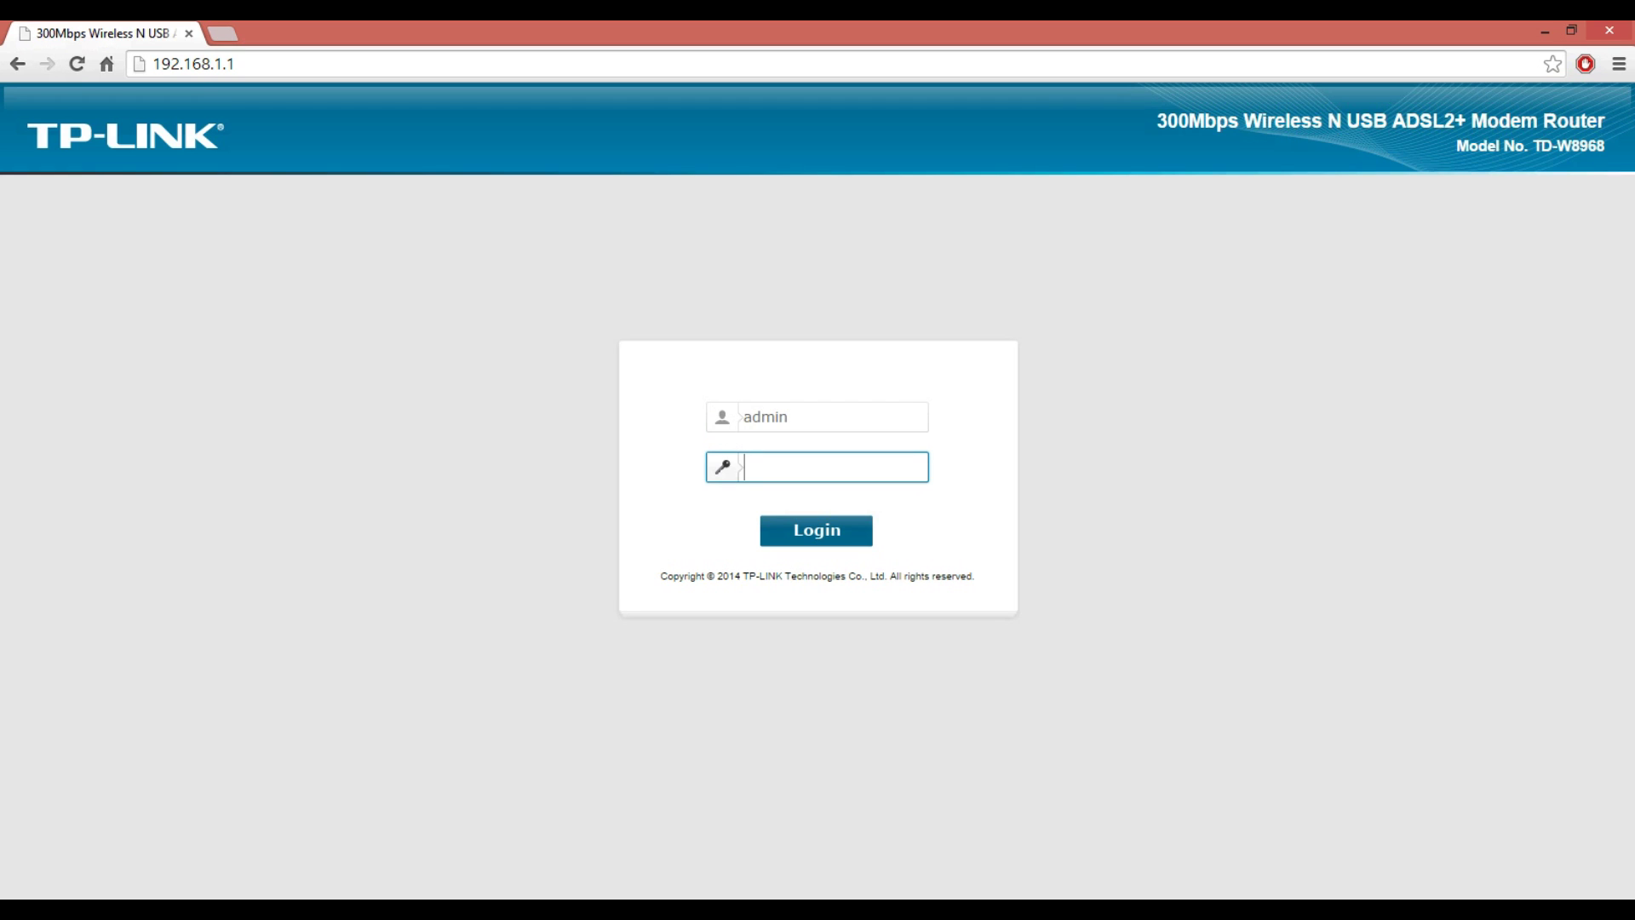
type("admi")
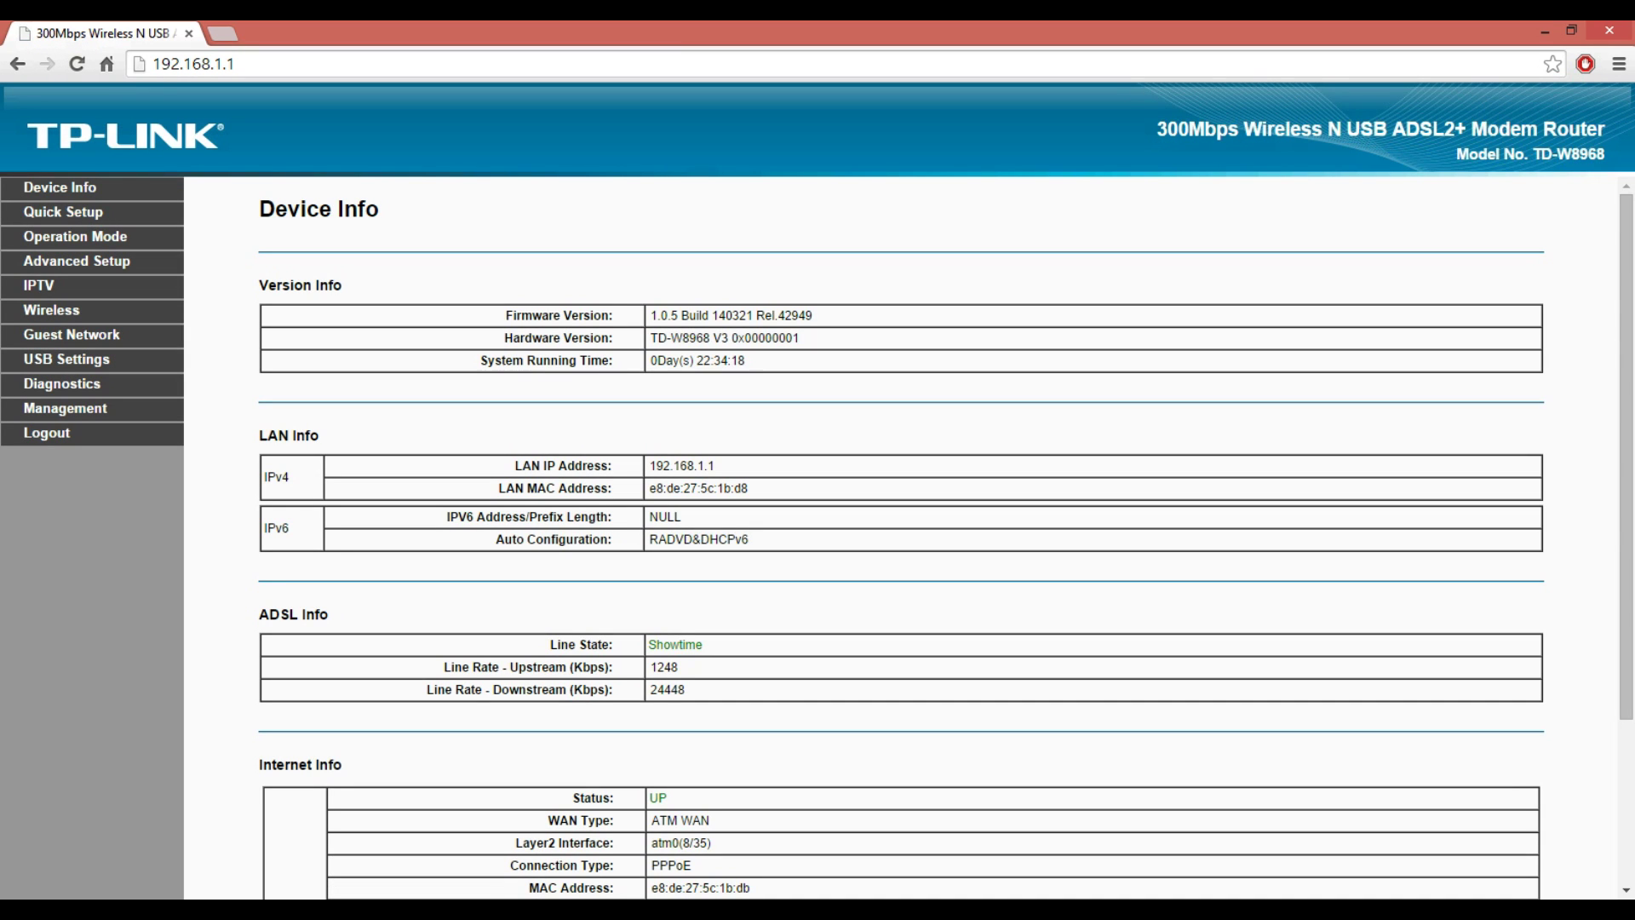
- Start Quick Setup and continue past the start page, keeping ADSL Modem Router Mode
left_click(63, 211)
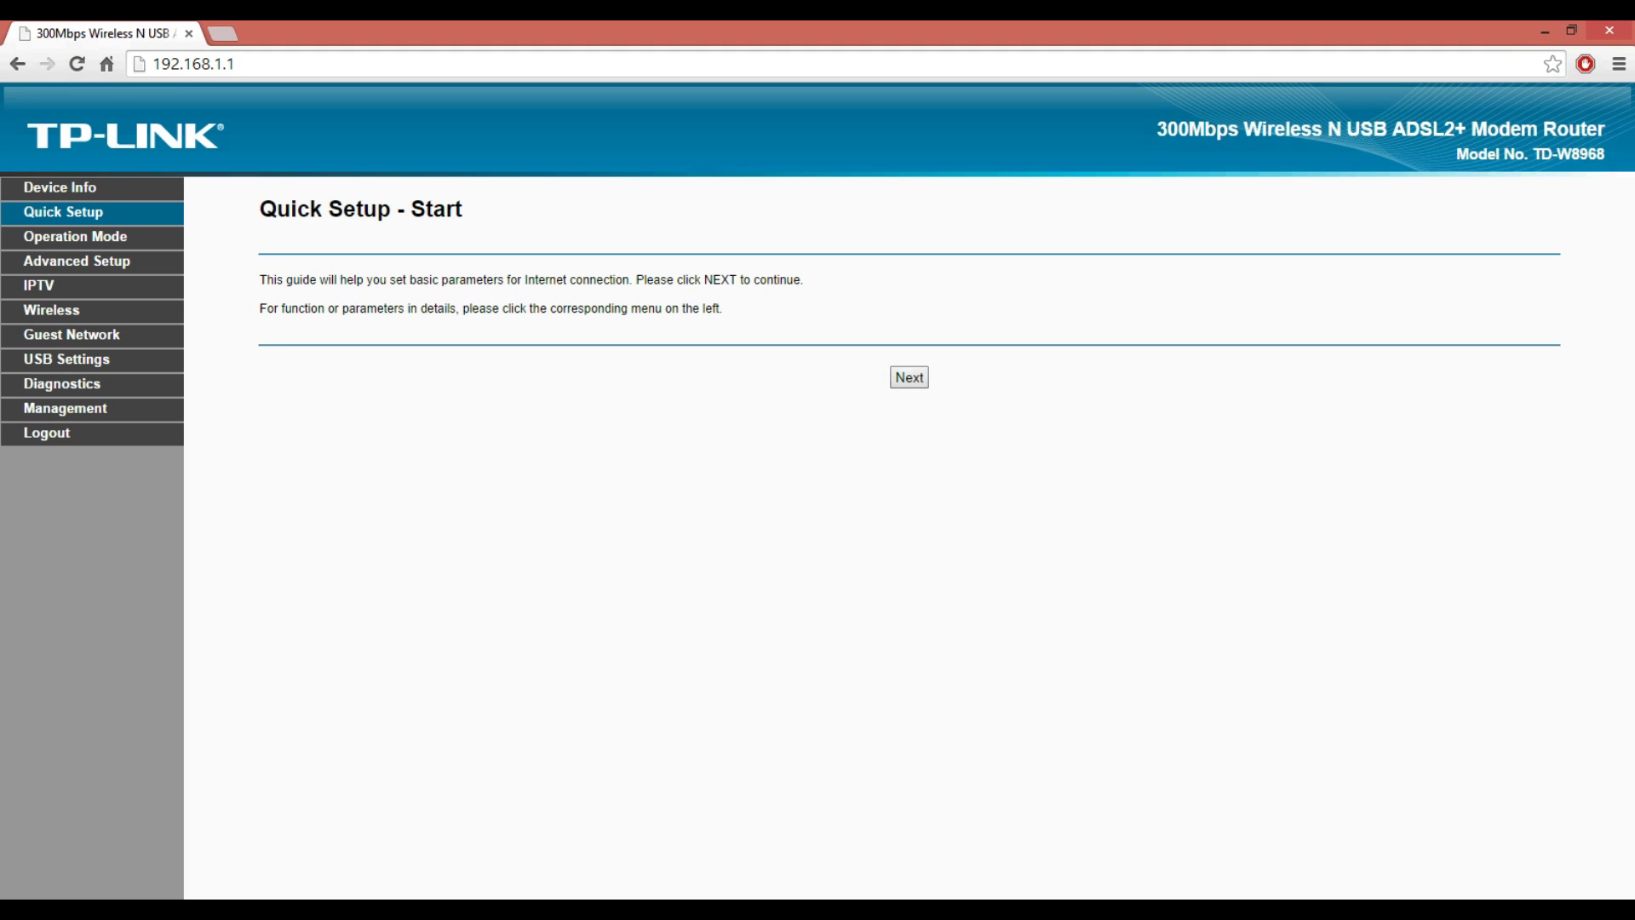
left_click(908, 378)
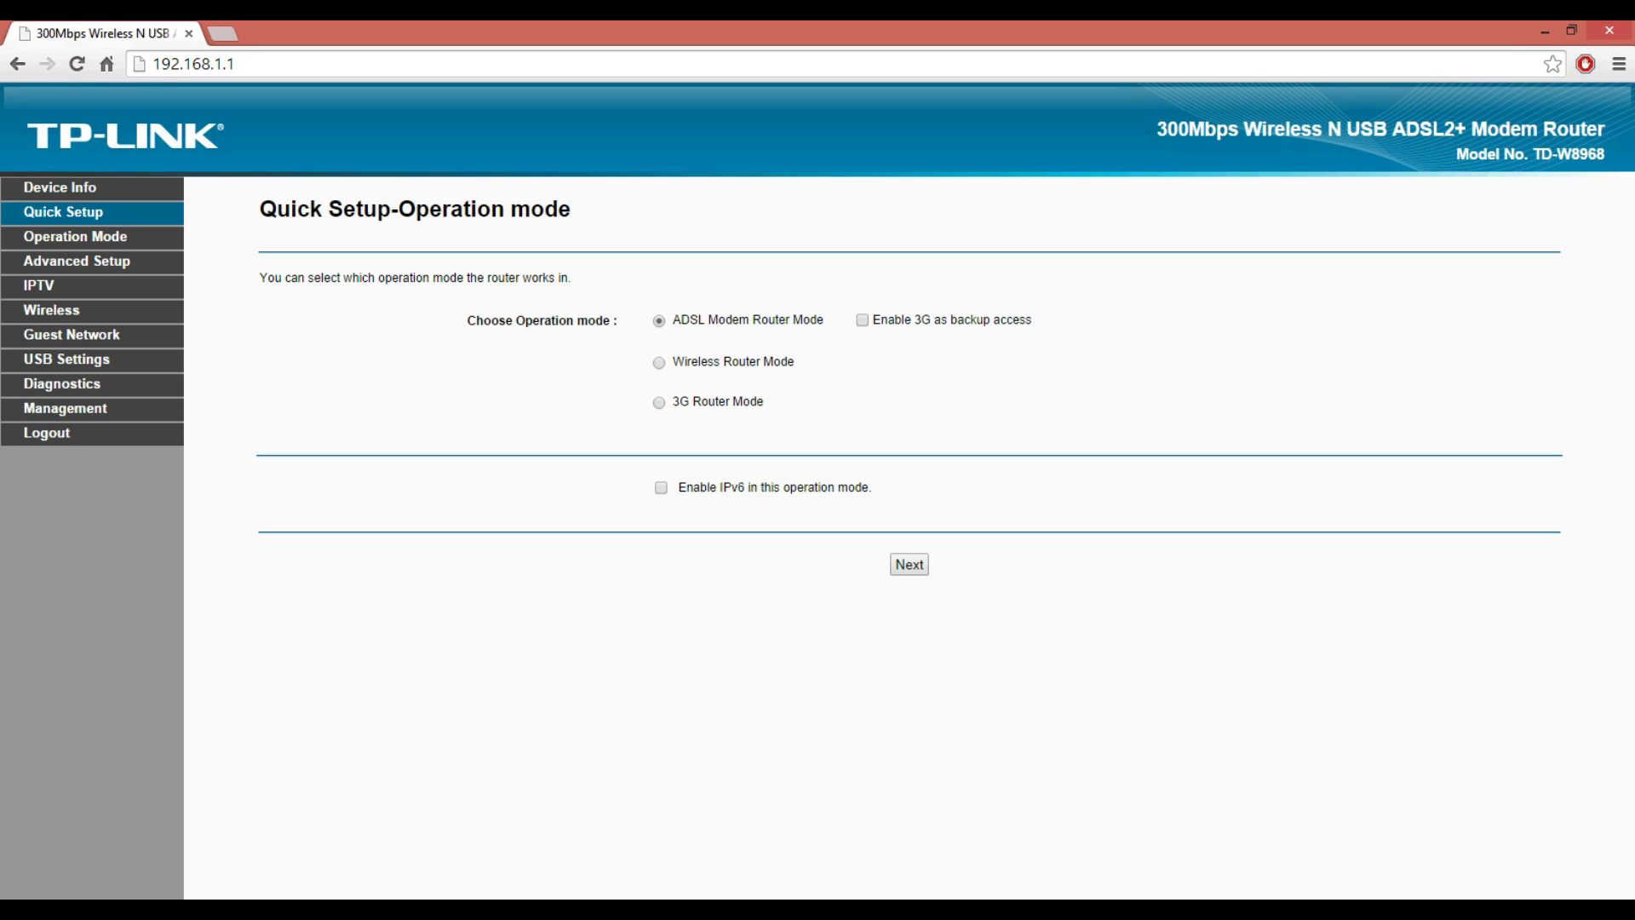
left_click(909, 564)
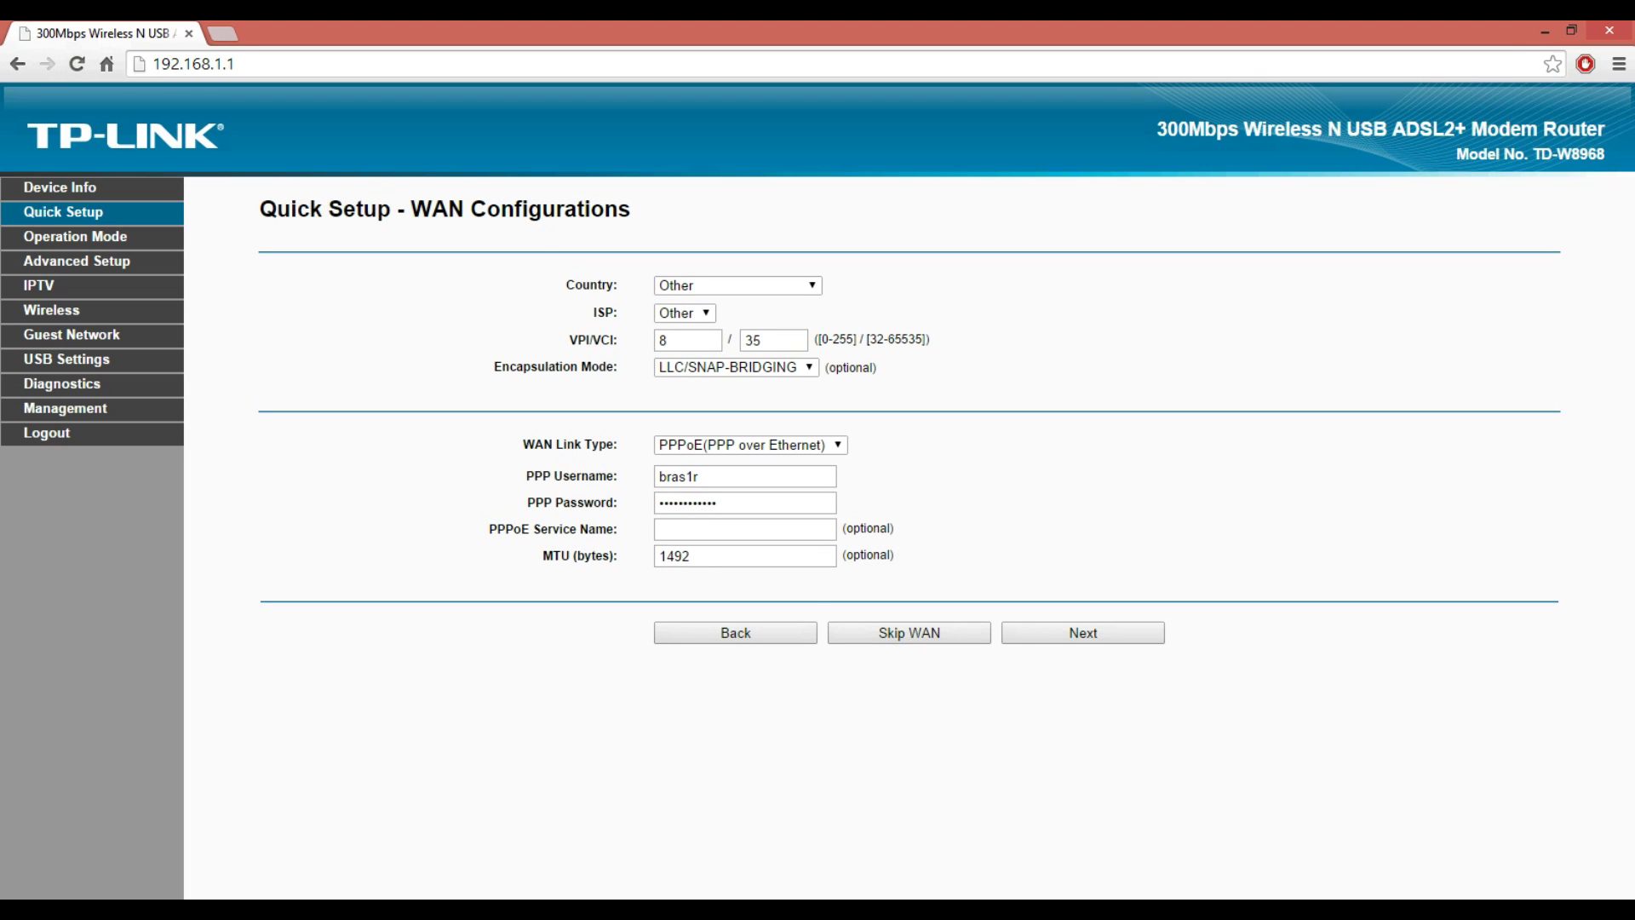
- Keep country and ISP as Other, VPI/VCI 8/35, LLC/SNAP-BRIDGING encapsulation and PPPoE link type
left_click(738, 285)
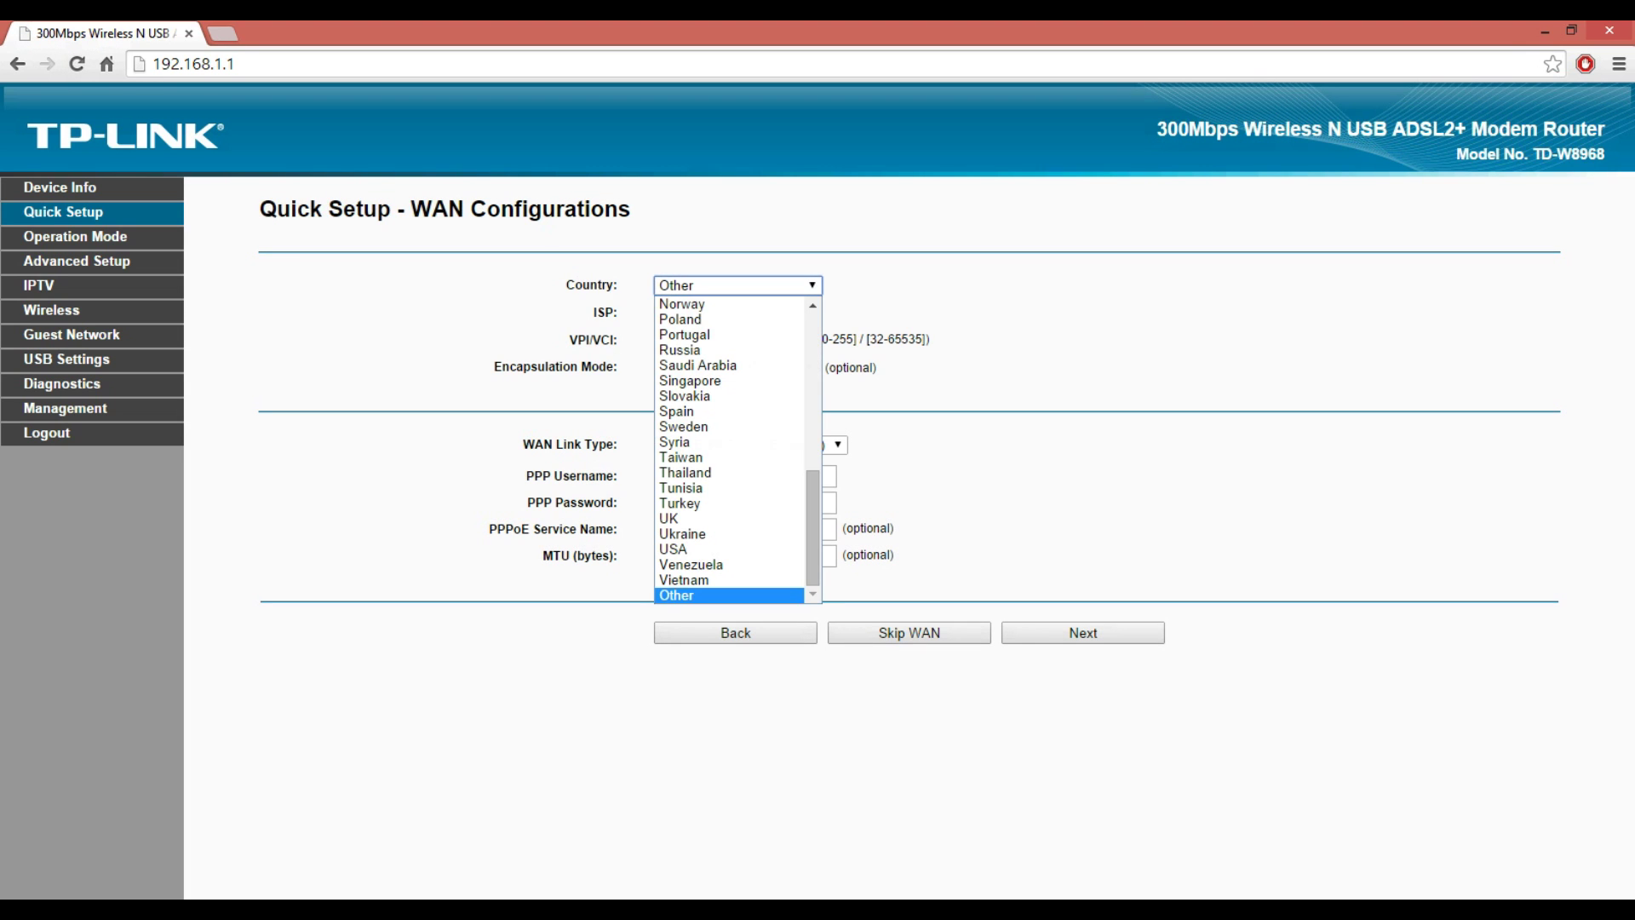
key("Return")
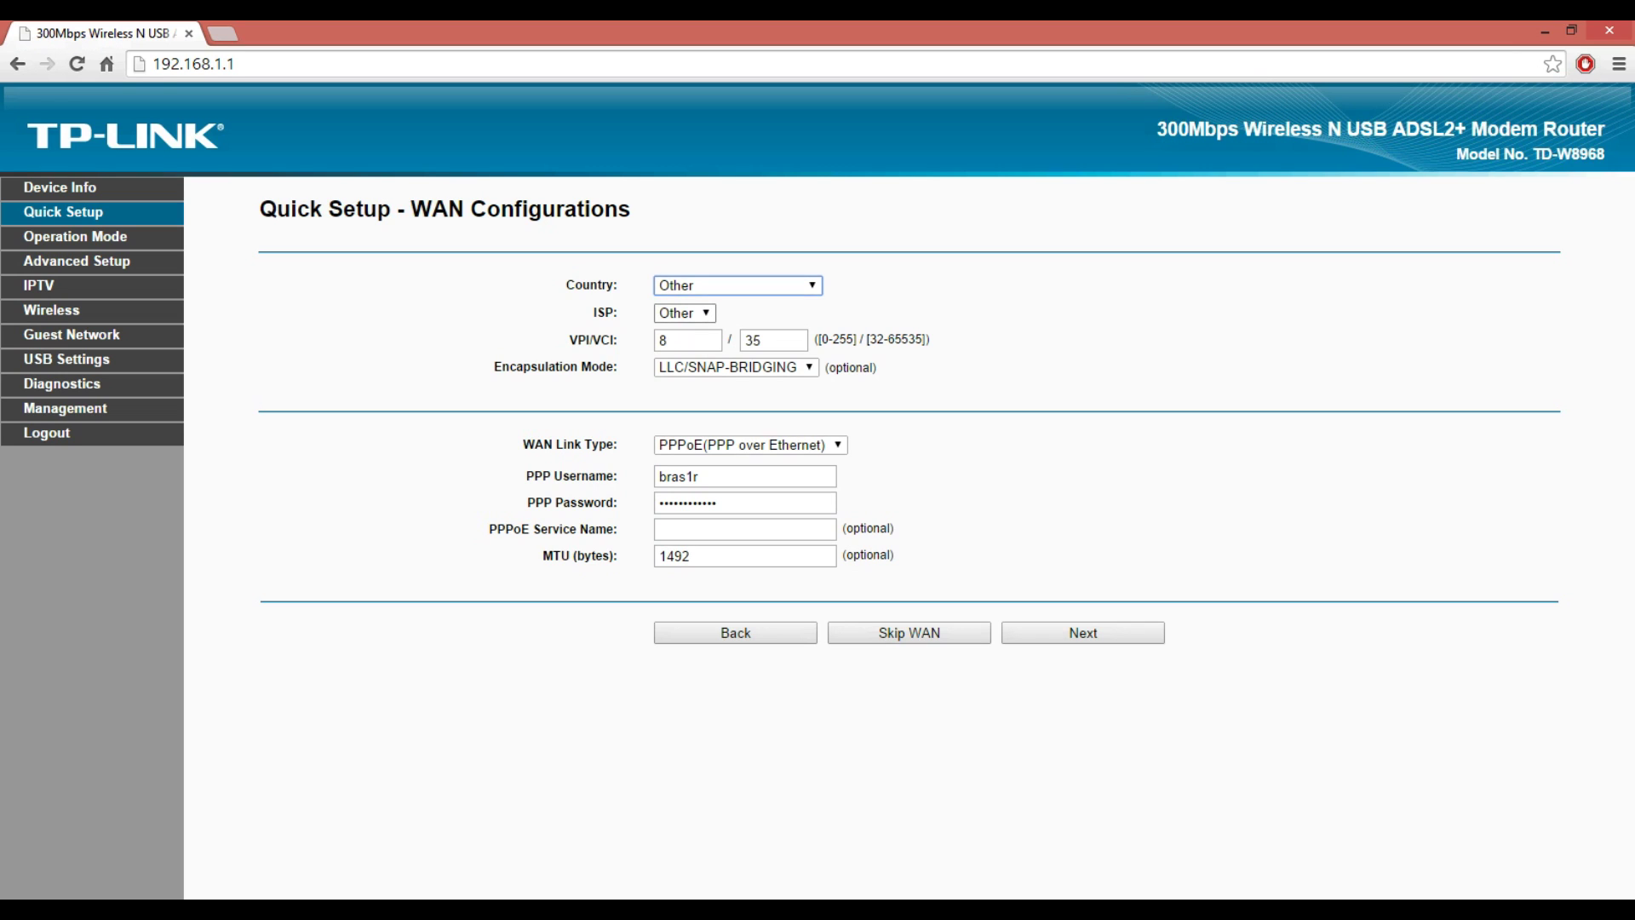
left_click(684, 312)
key("Return")
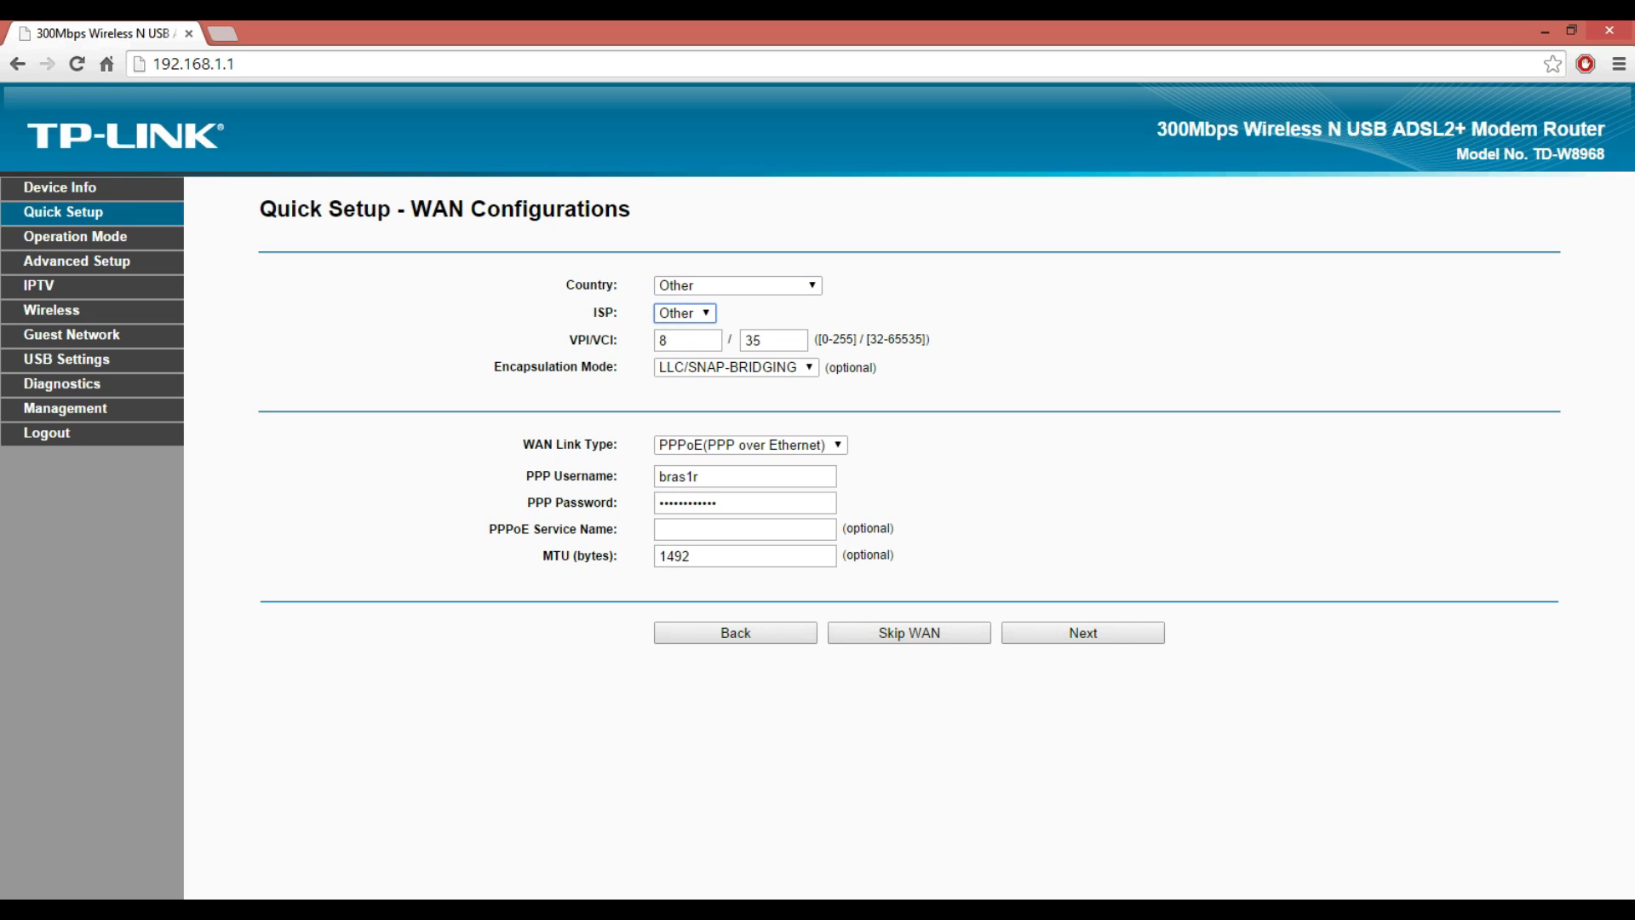
left_click(664, 340)
left_click(760, 340)
left_click(736, 367)
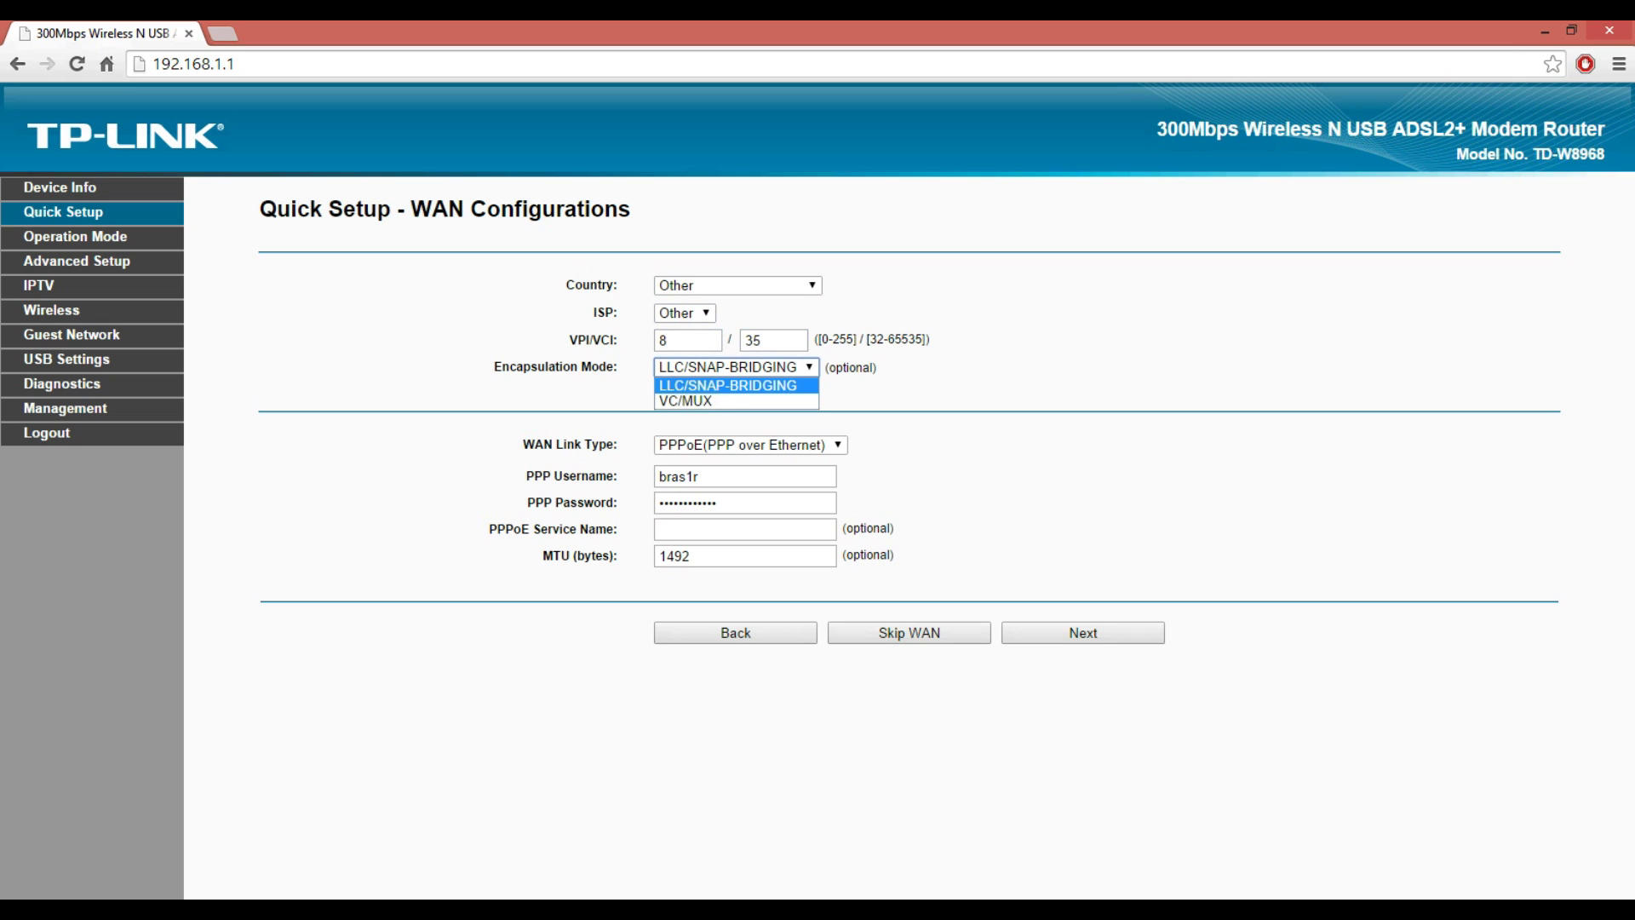
key("Return")
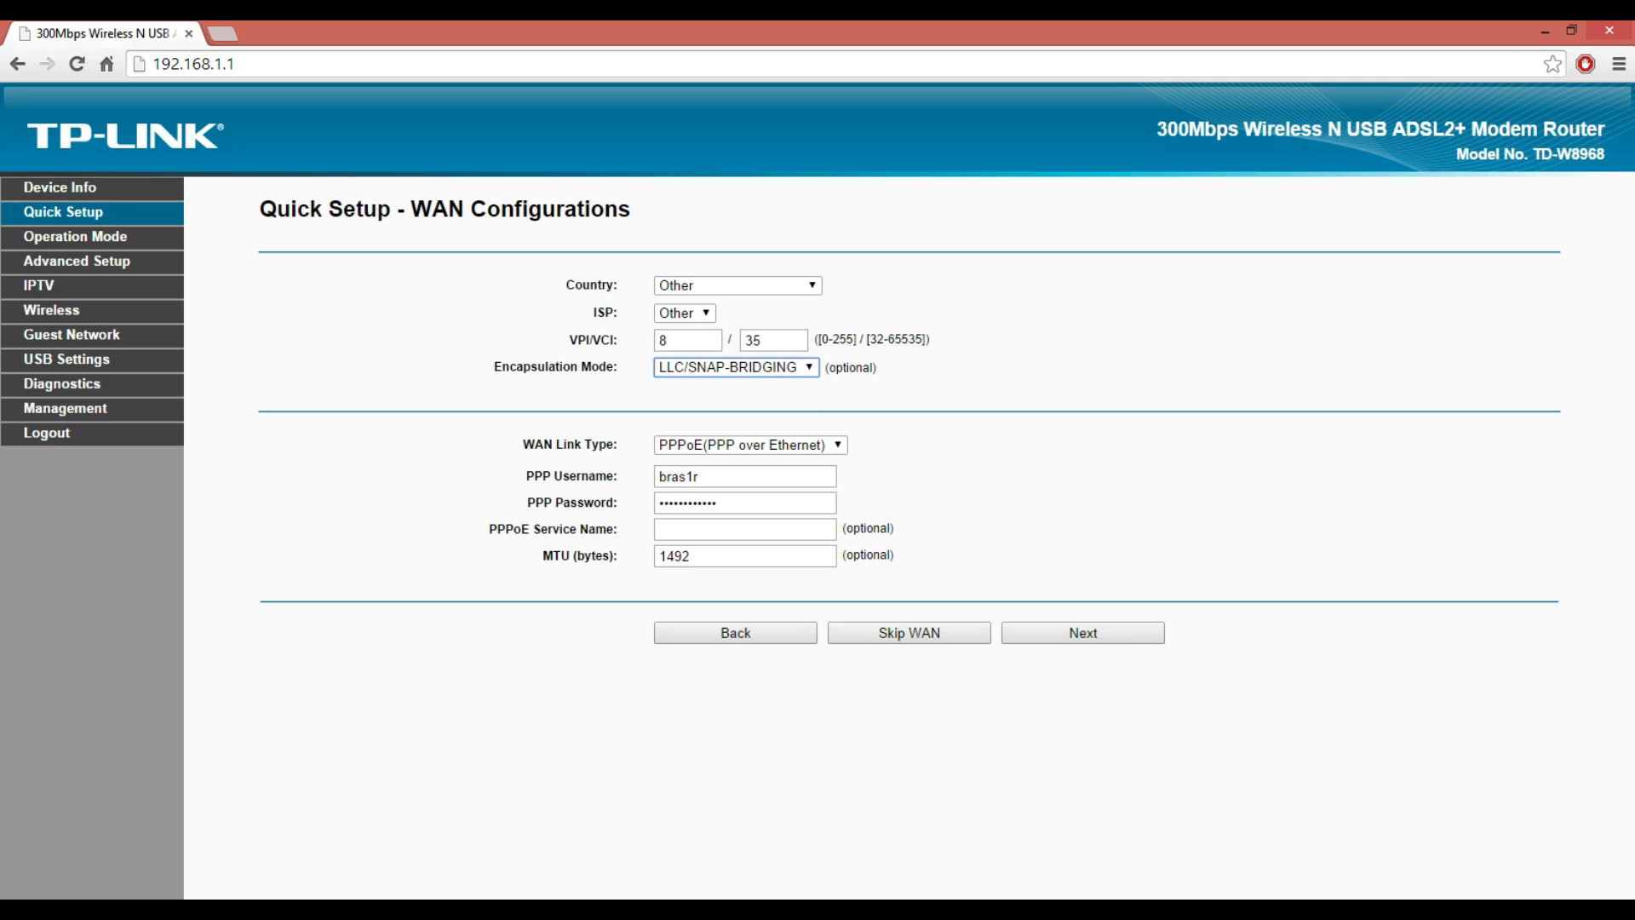
key("Tab")
key("alt+Down")
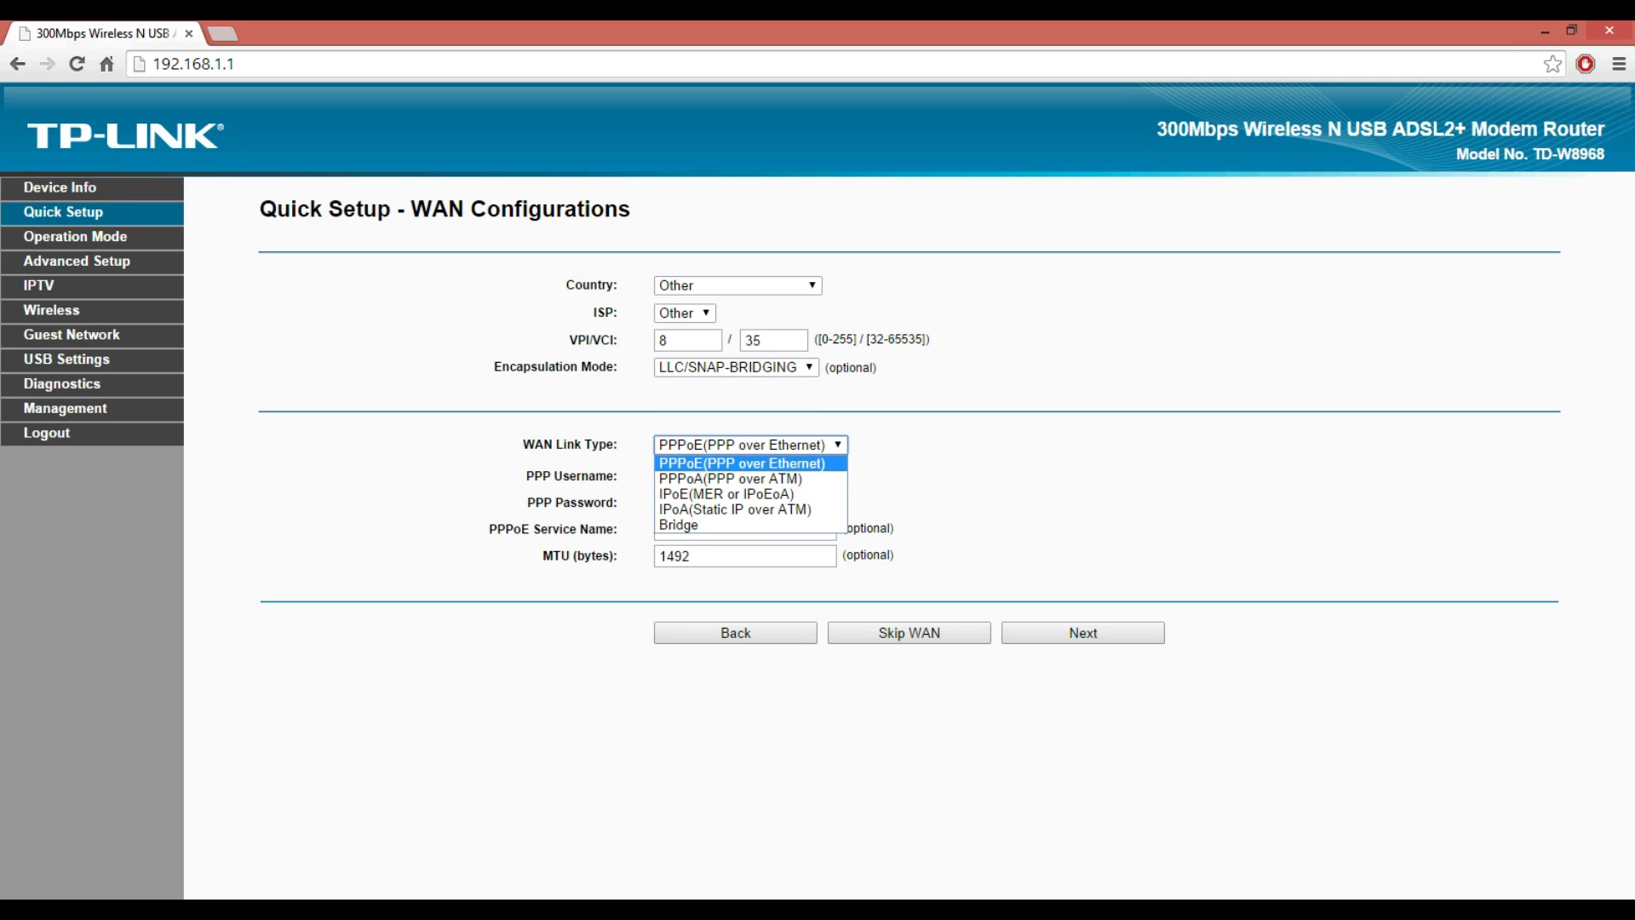
key("Return")
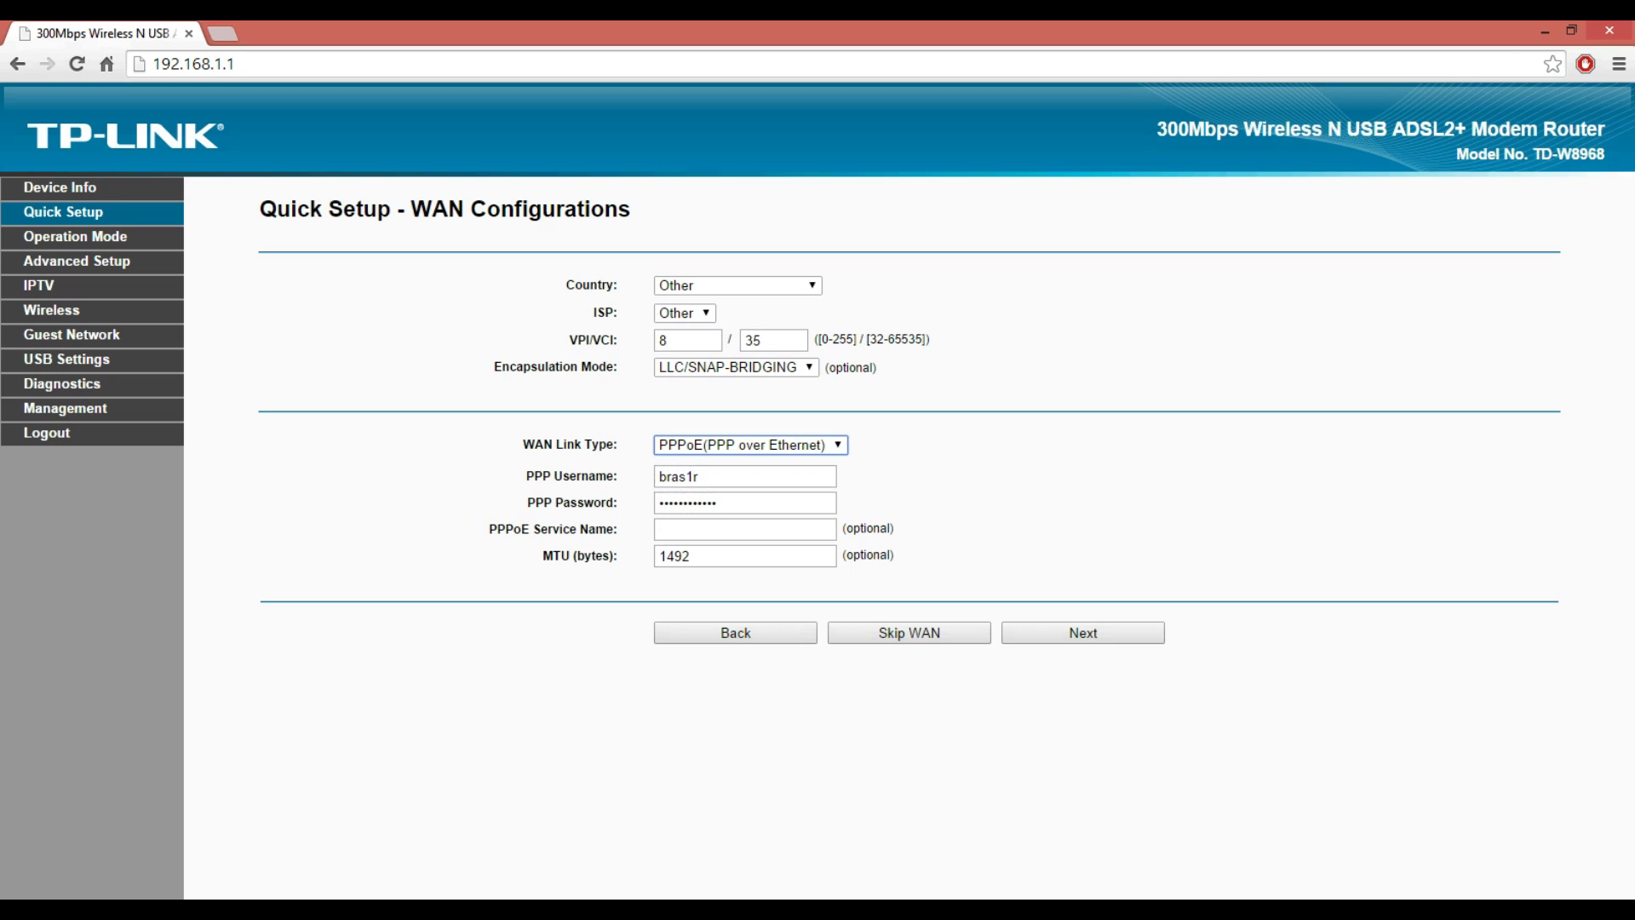
- Check the PPP username, password and MTU 1492, then continue to wireless configuration
left_click(699, 476)
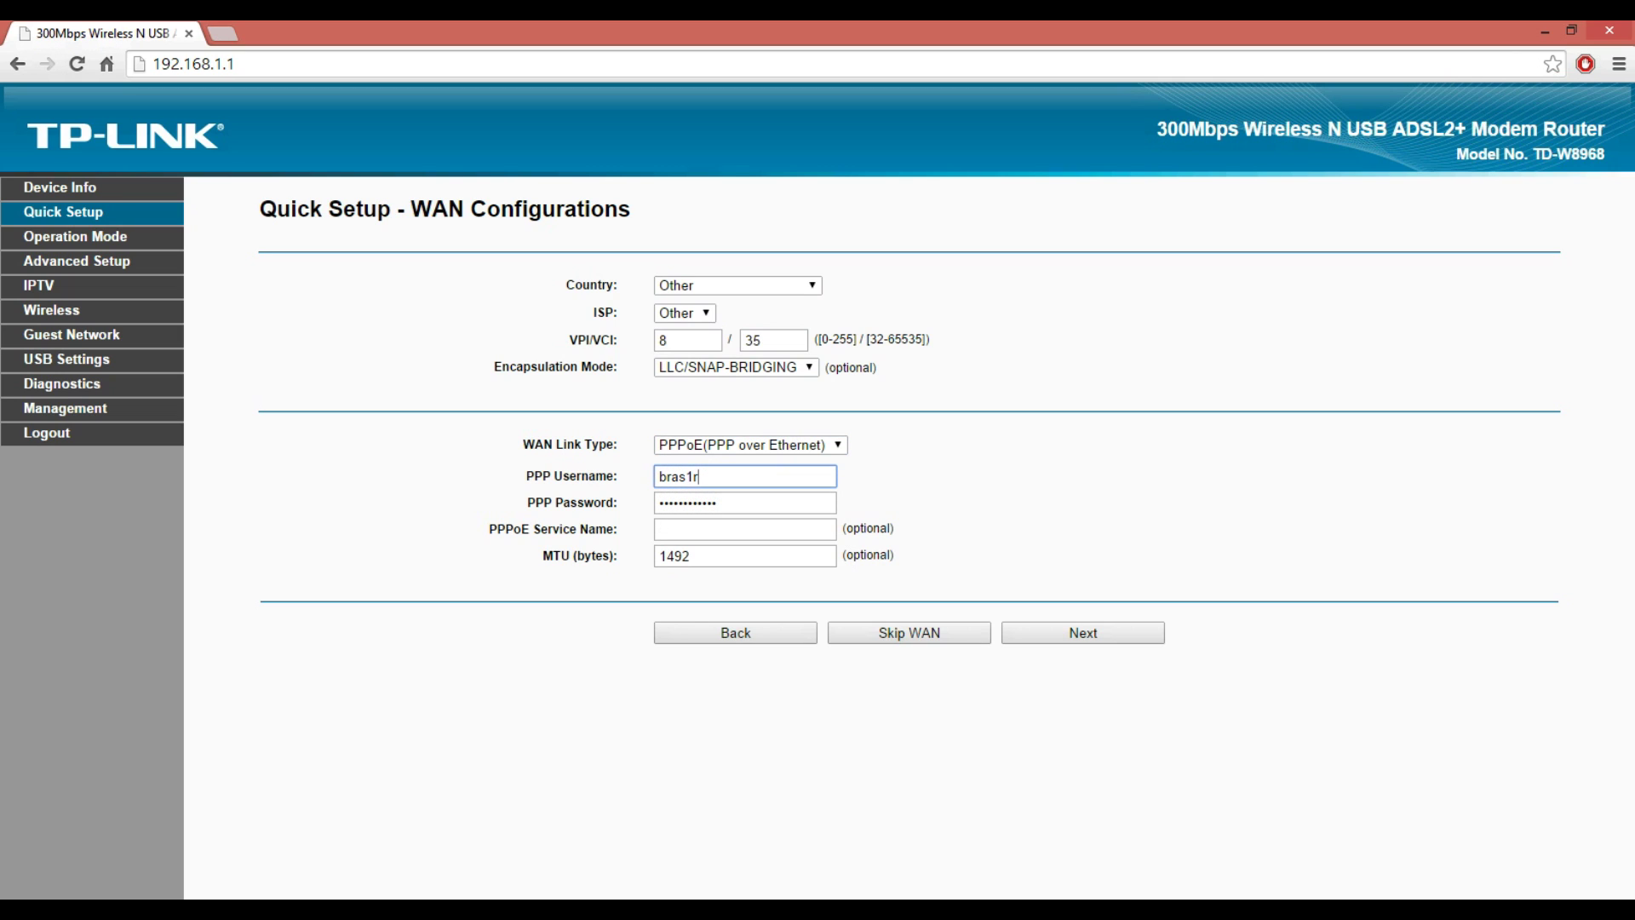
left_click(717, 502)
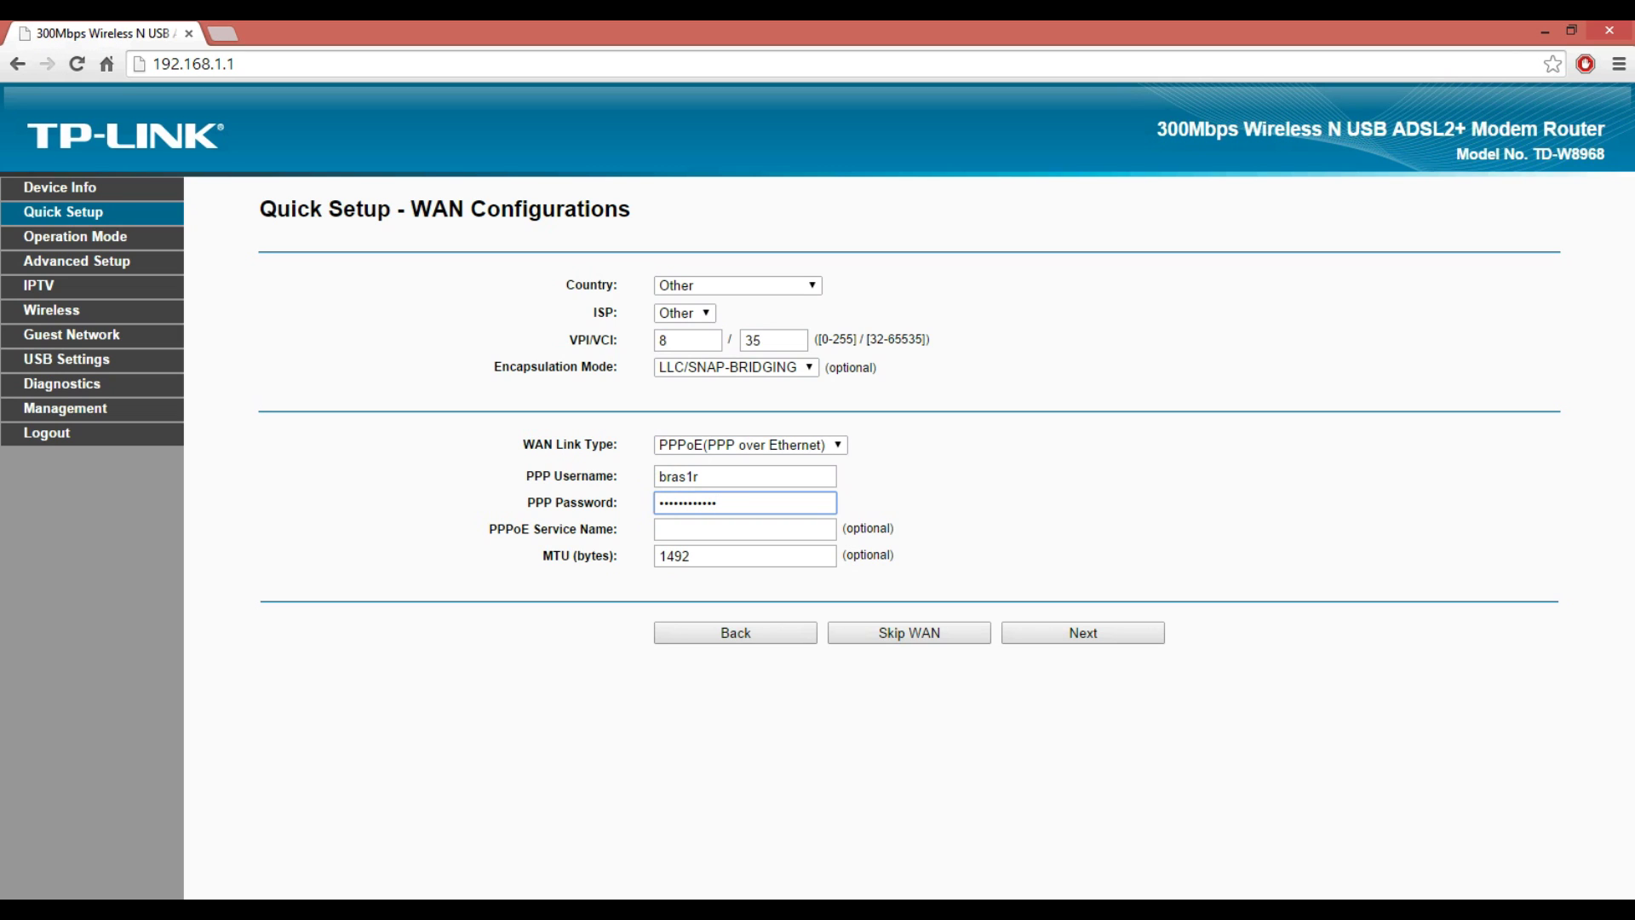
left_click(691, 556)
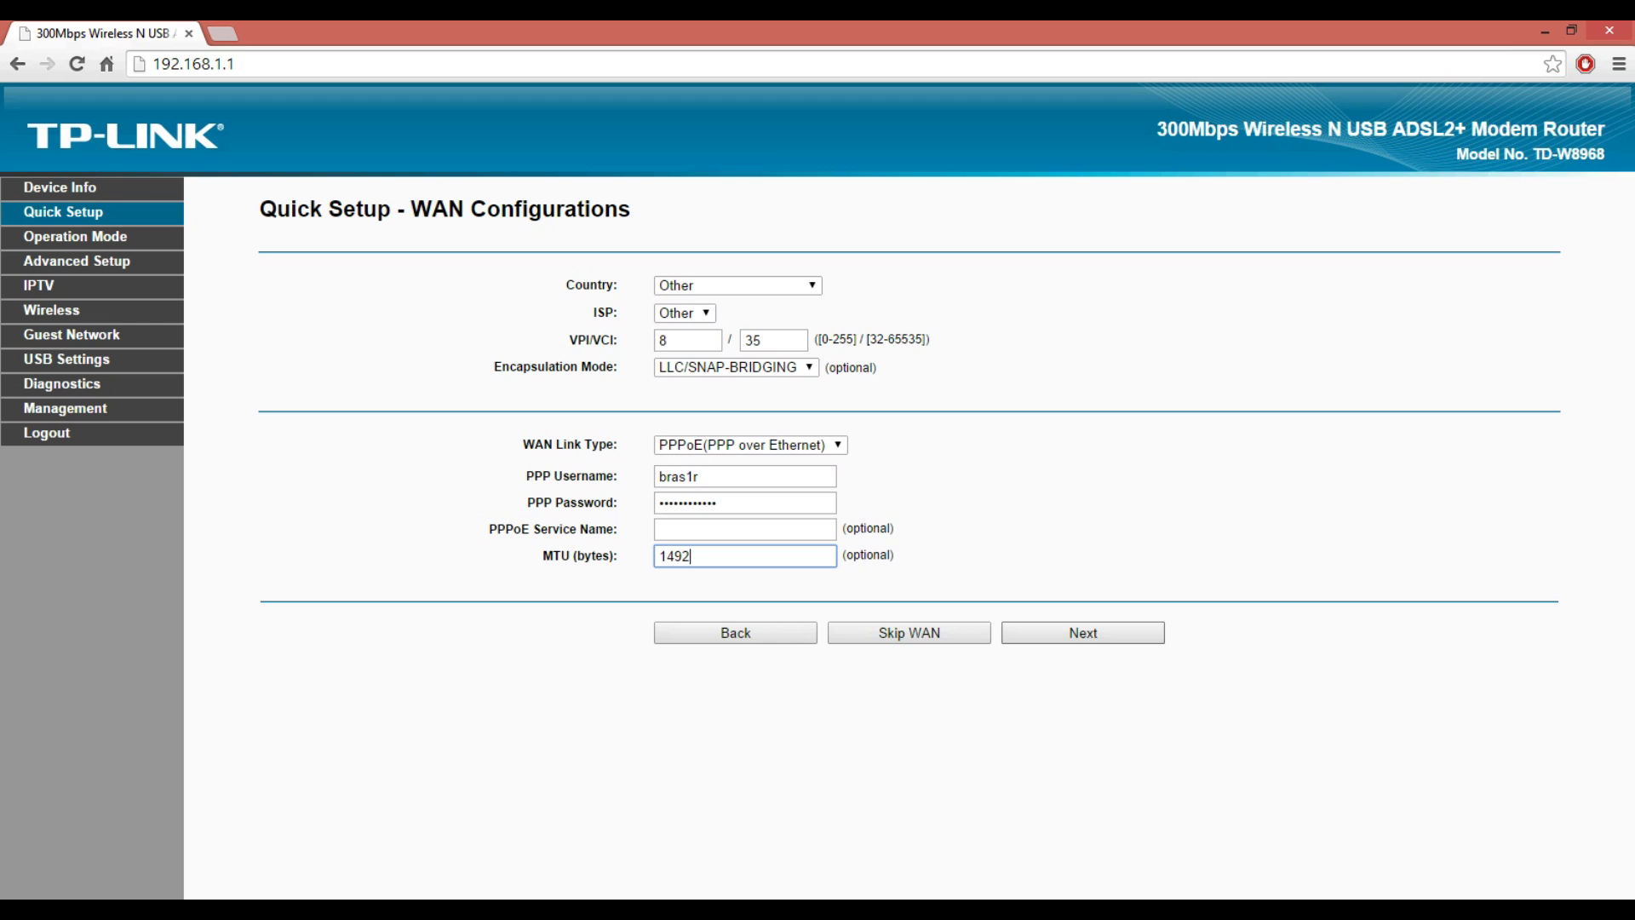
key("Return")
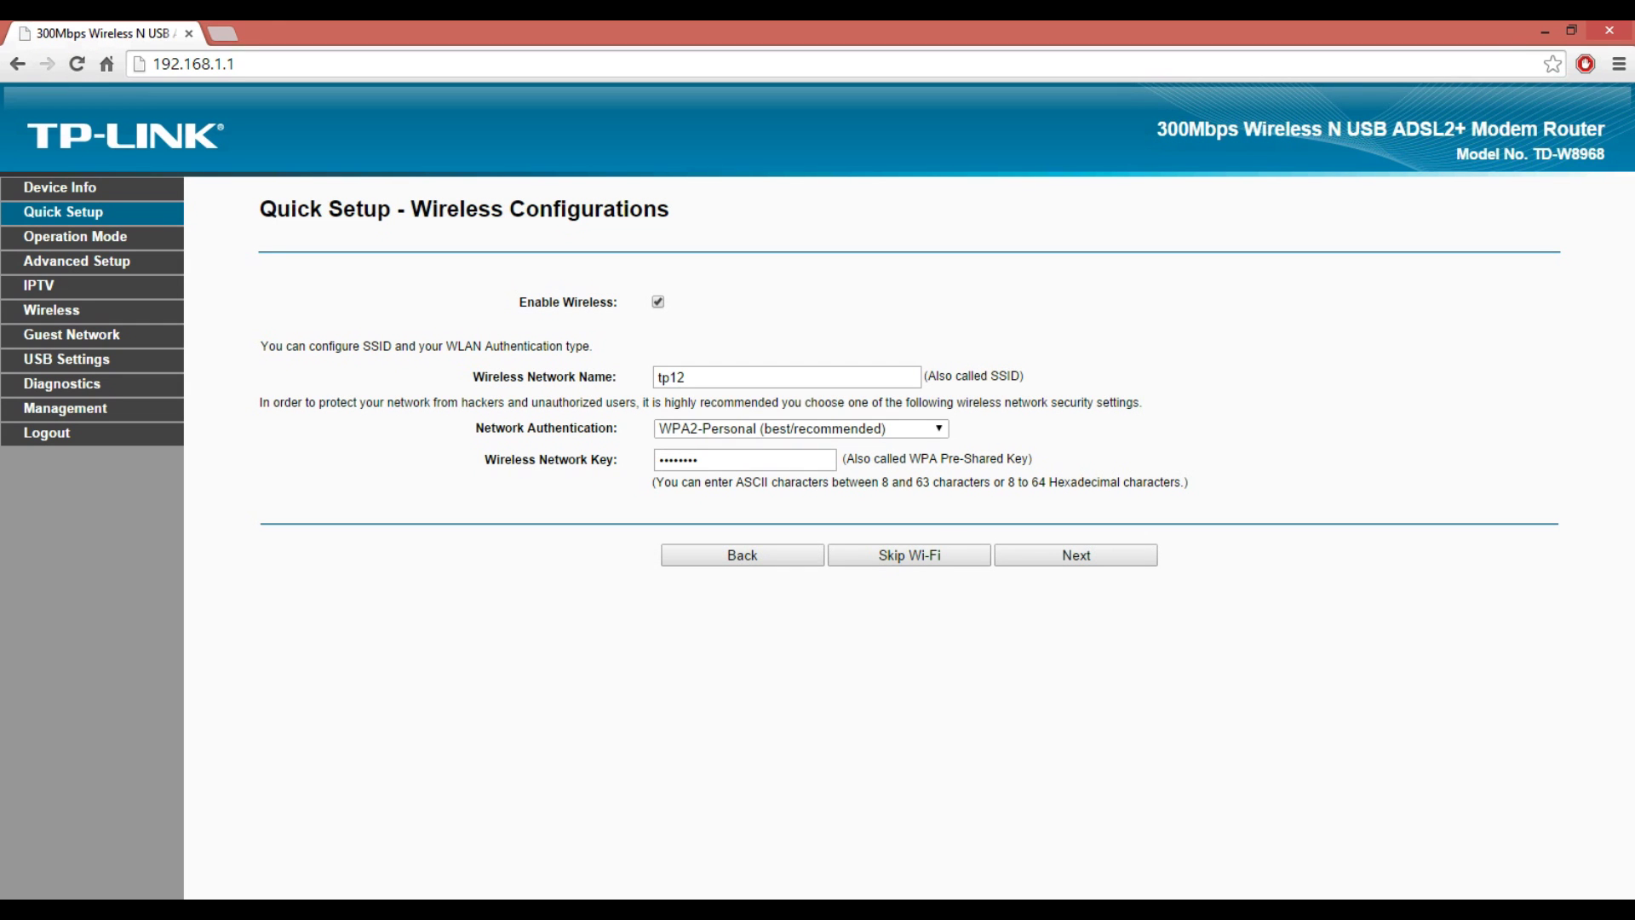
- Keep wireless enabled with SSID tp12 and WPA2-Personal authentication, then continue to the summary
key("space")
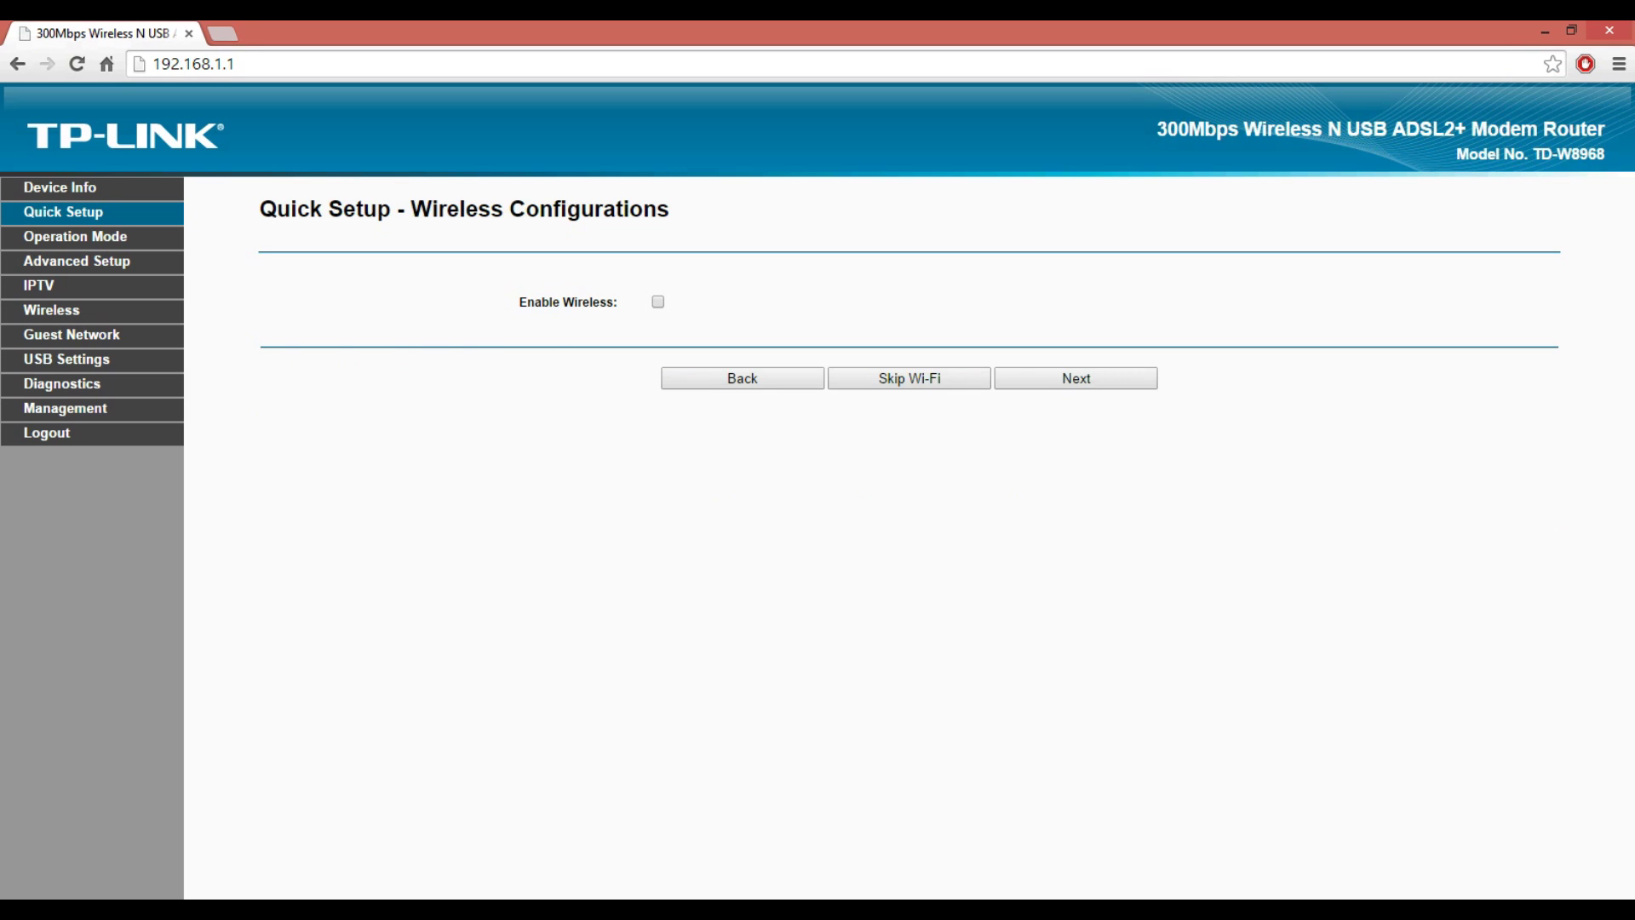
key("space")
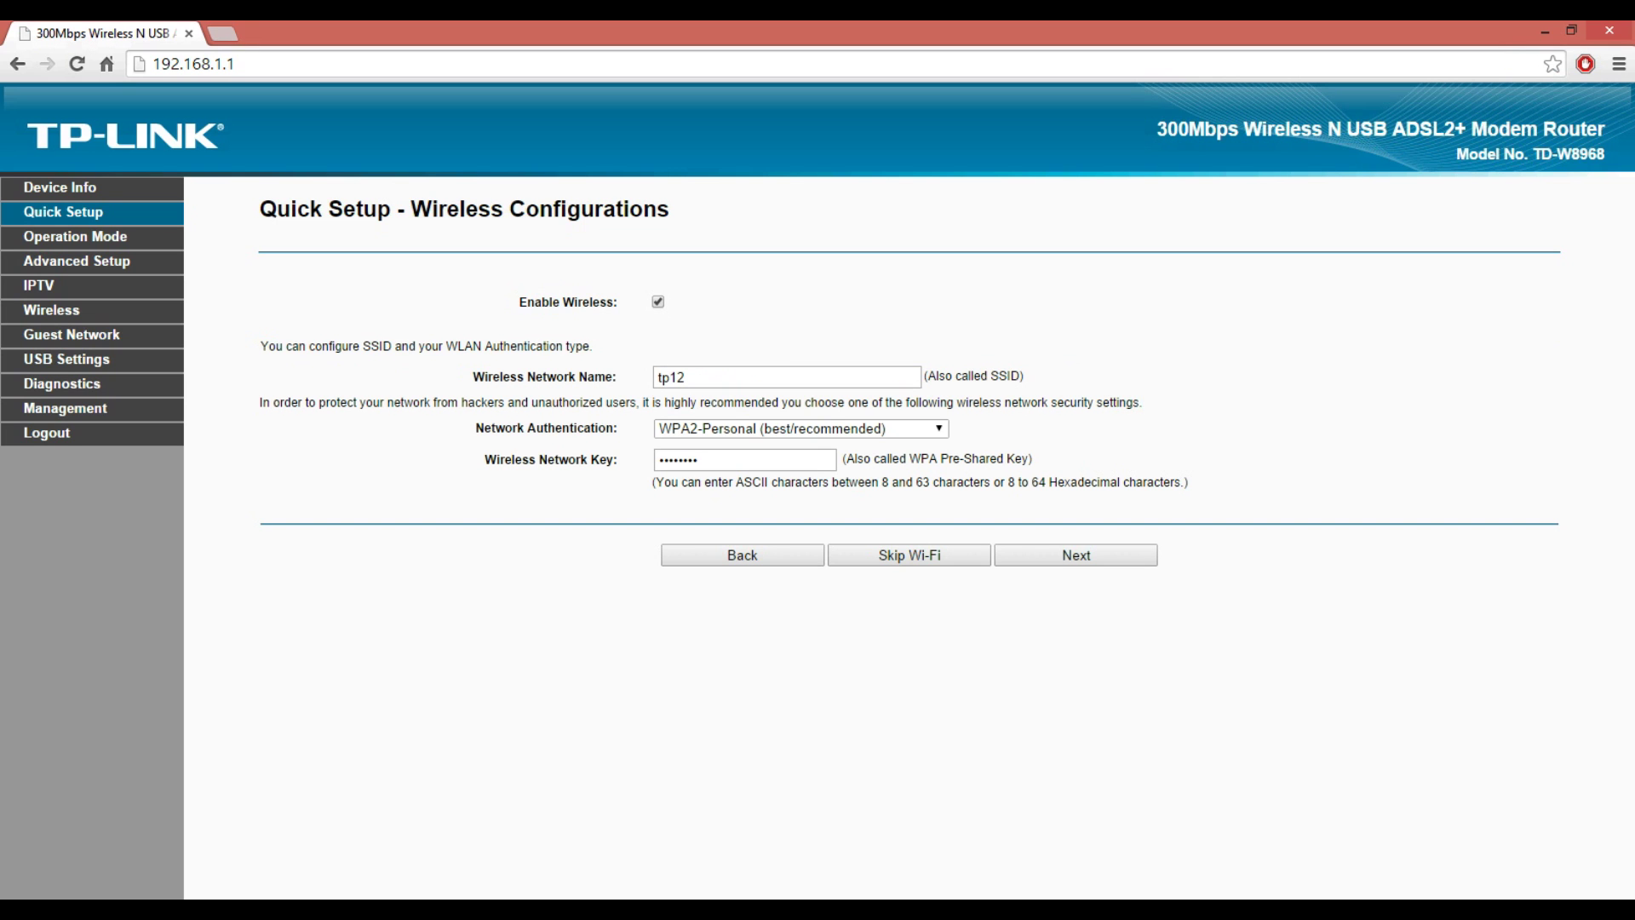
left_click(686, 377)
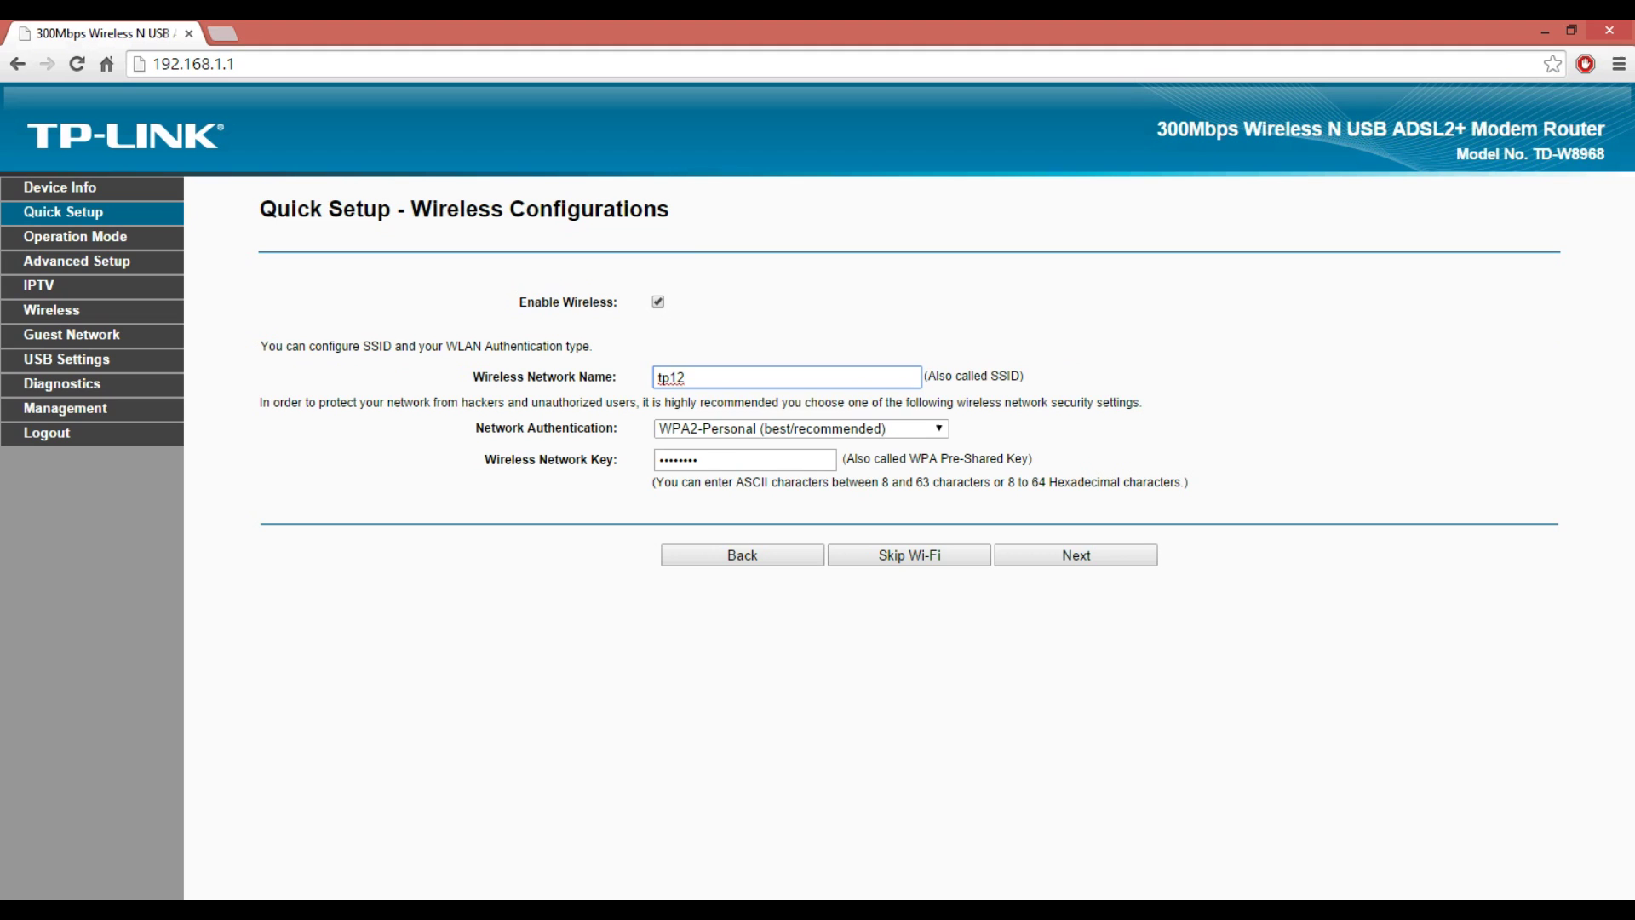
key("Tab")
key("alt+Down")
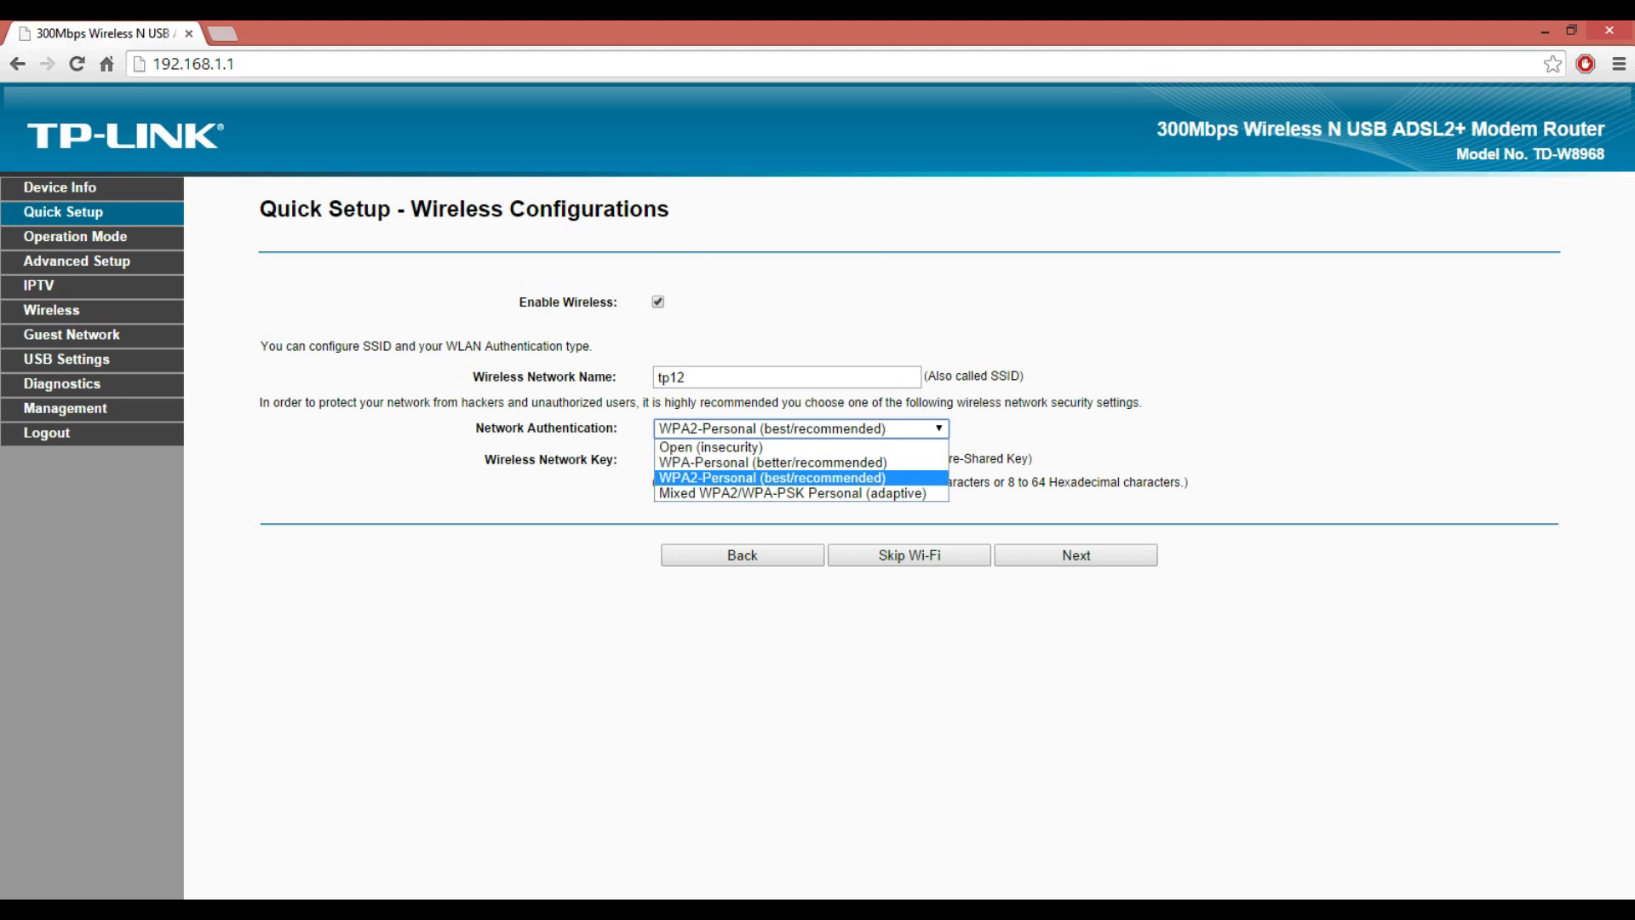
key("Return")
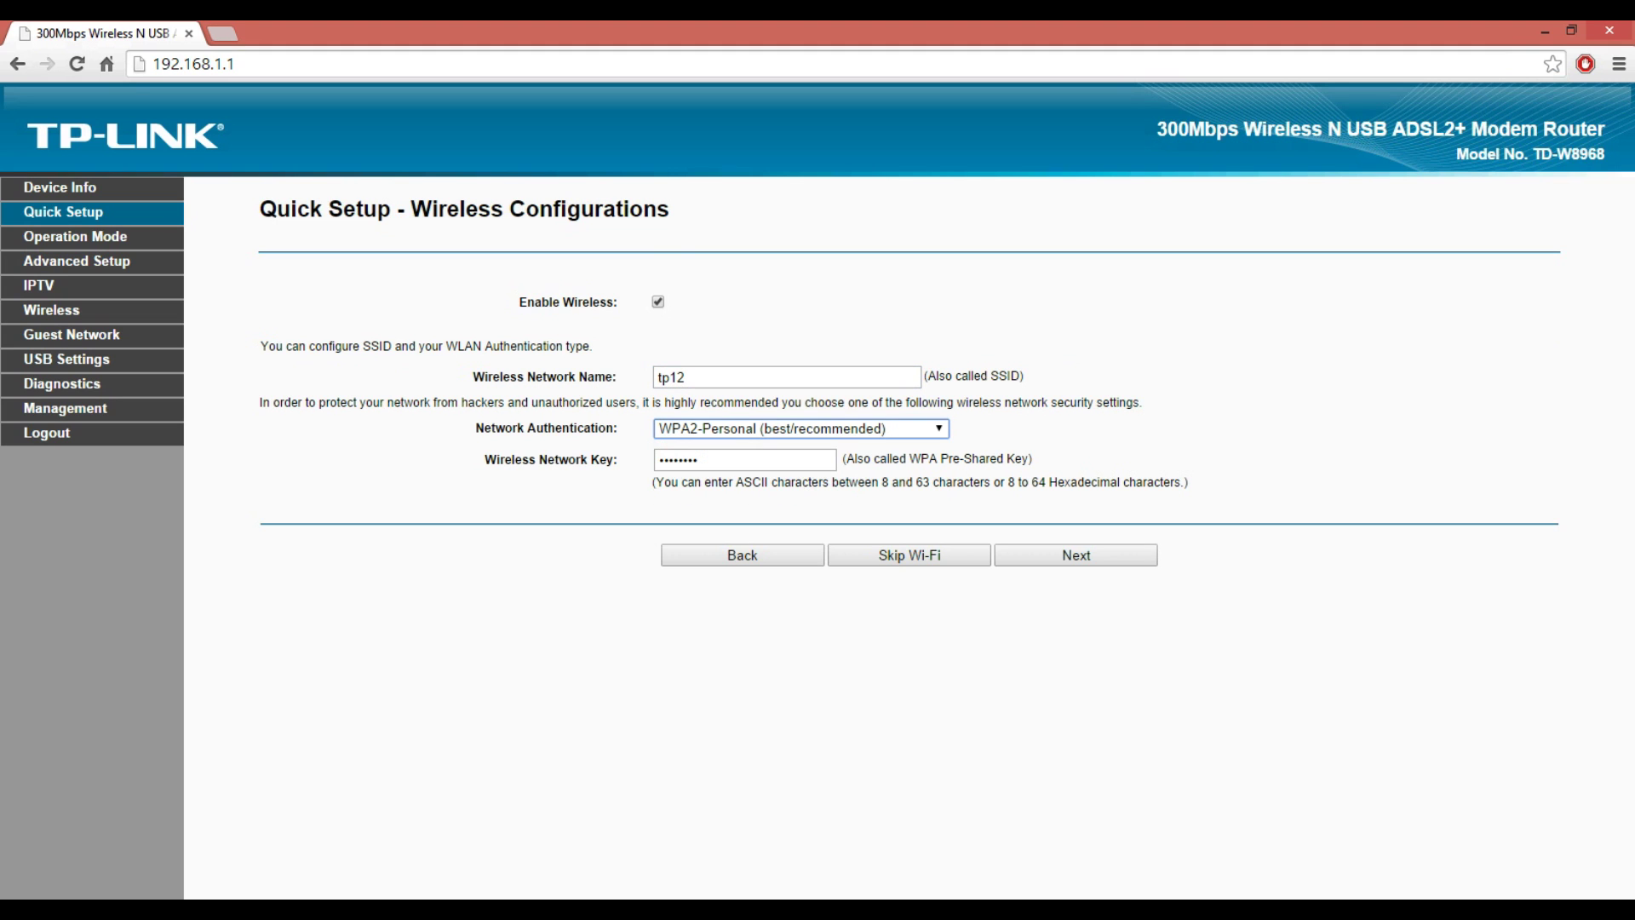
left_click(698, 460)
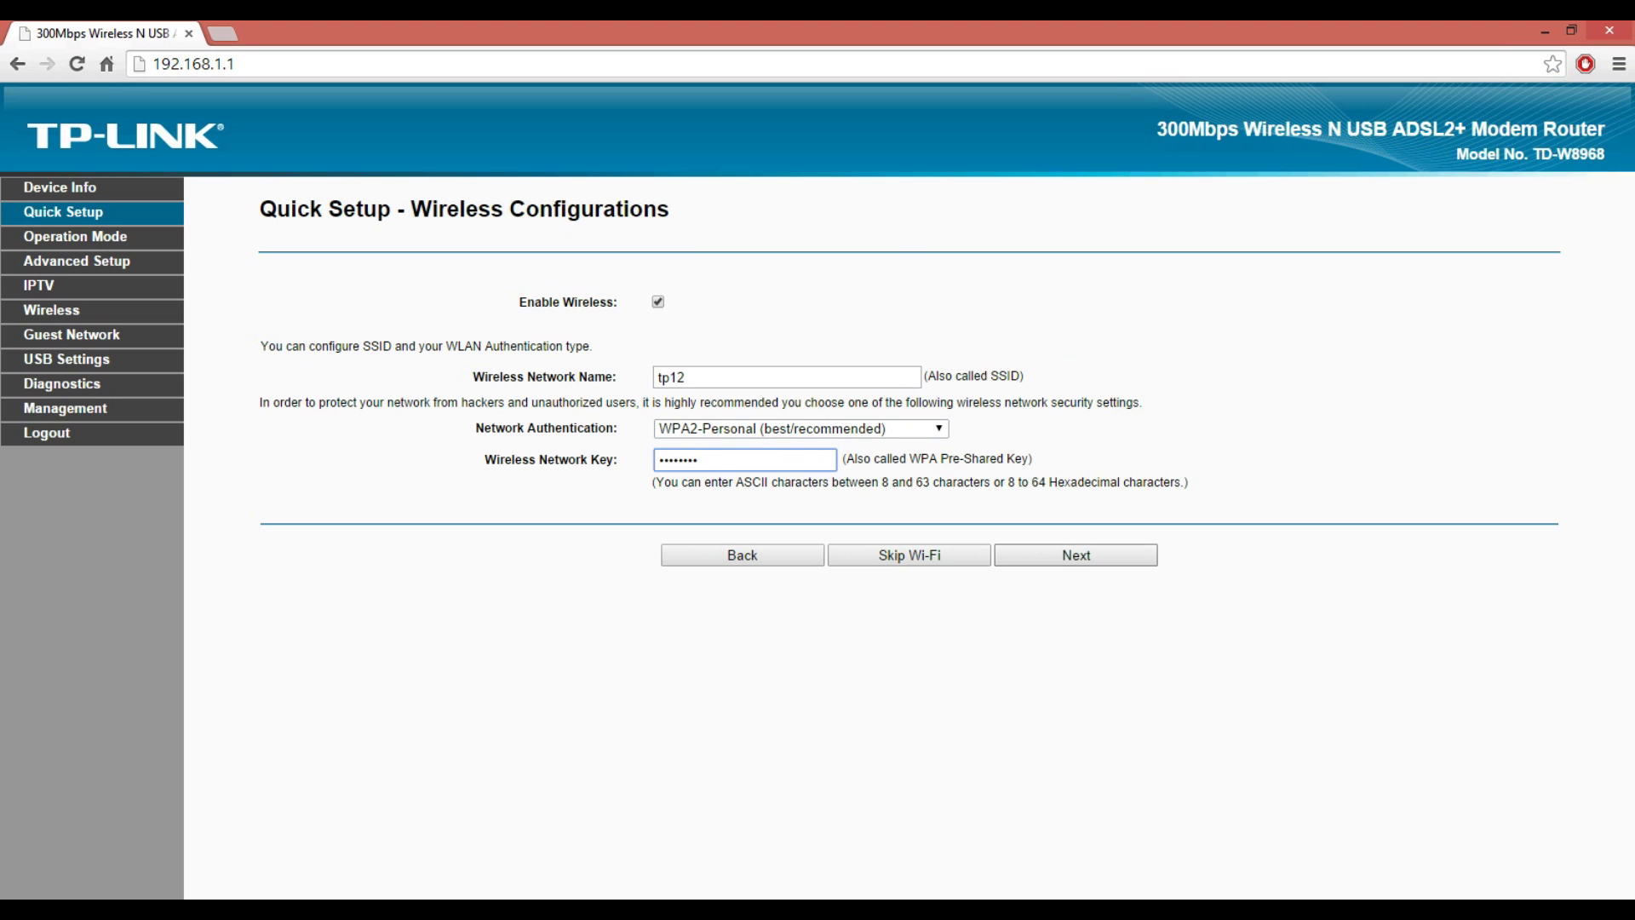
key("Return")
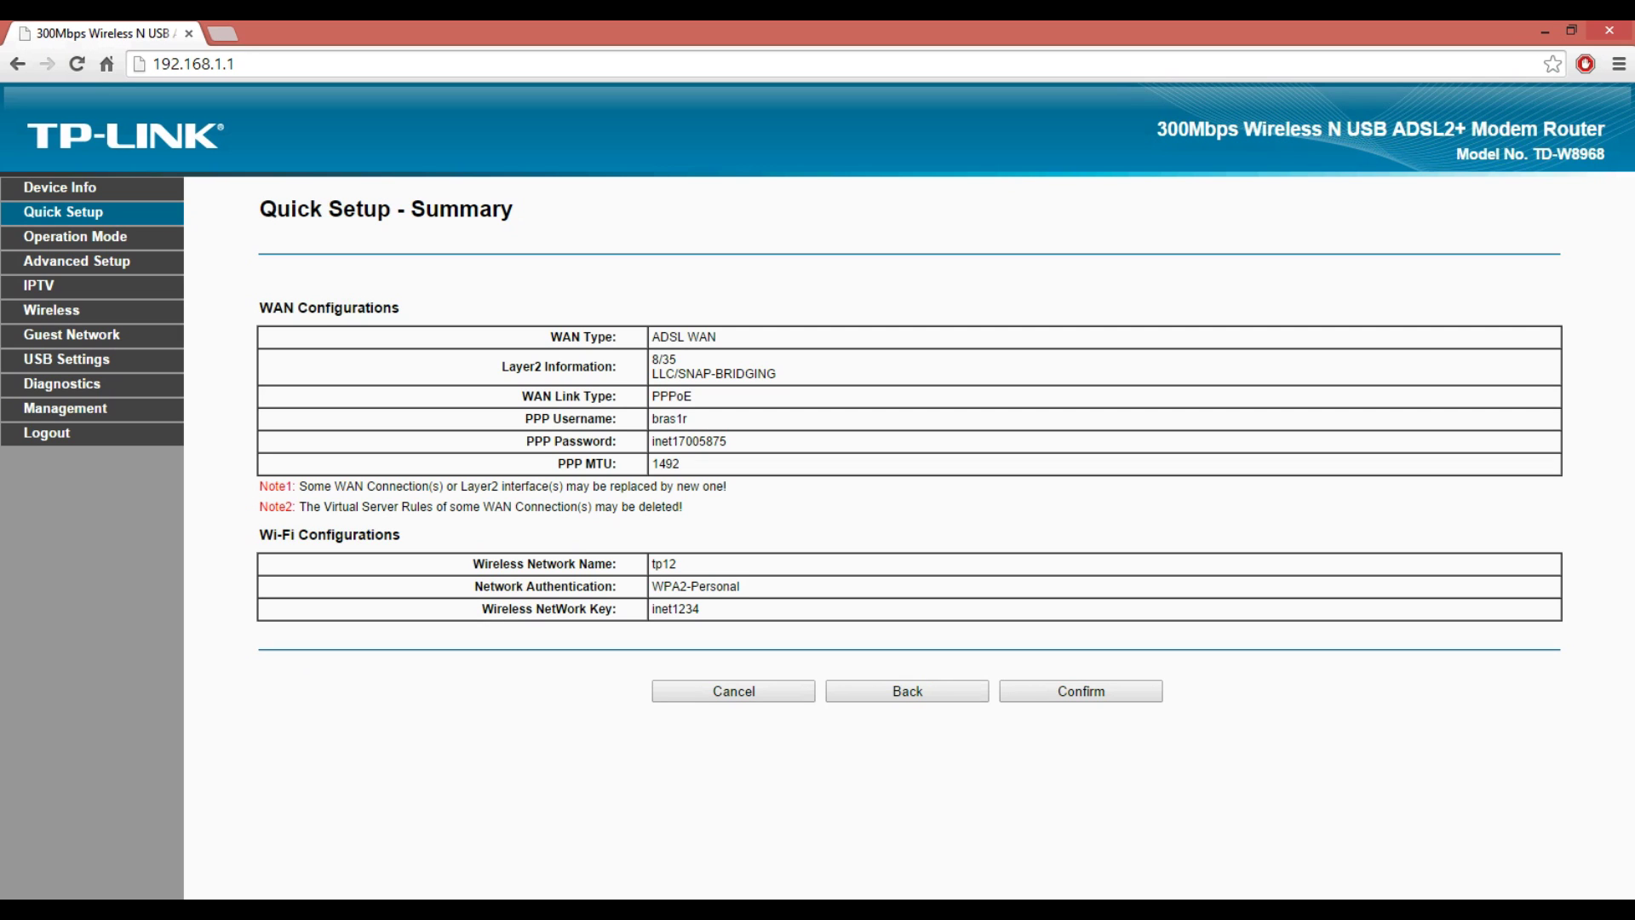
- Confirm the Quick Setup summary to apply PPPoE WAN and tp12 Wi-Fi settings
left_click(1080, 690)
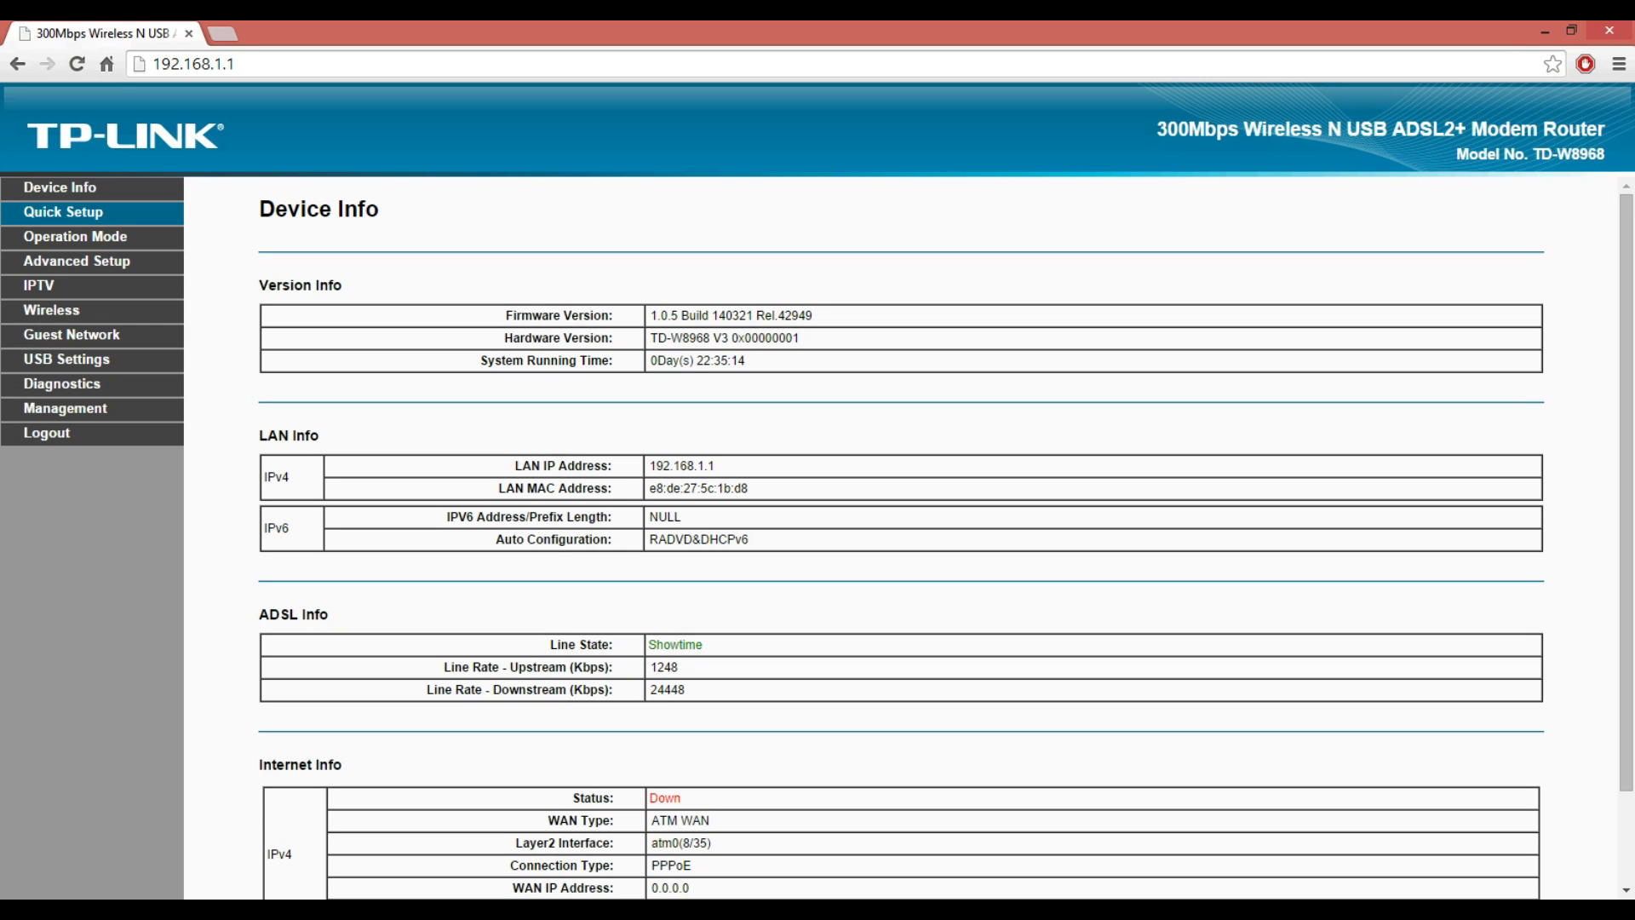
- Reload Device Info and check Internet Info shows PPPoE status UP with a WAN IP
scroll(903, 536, "down", 1)
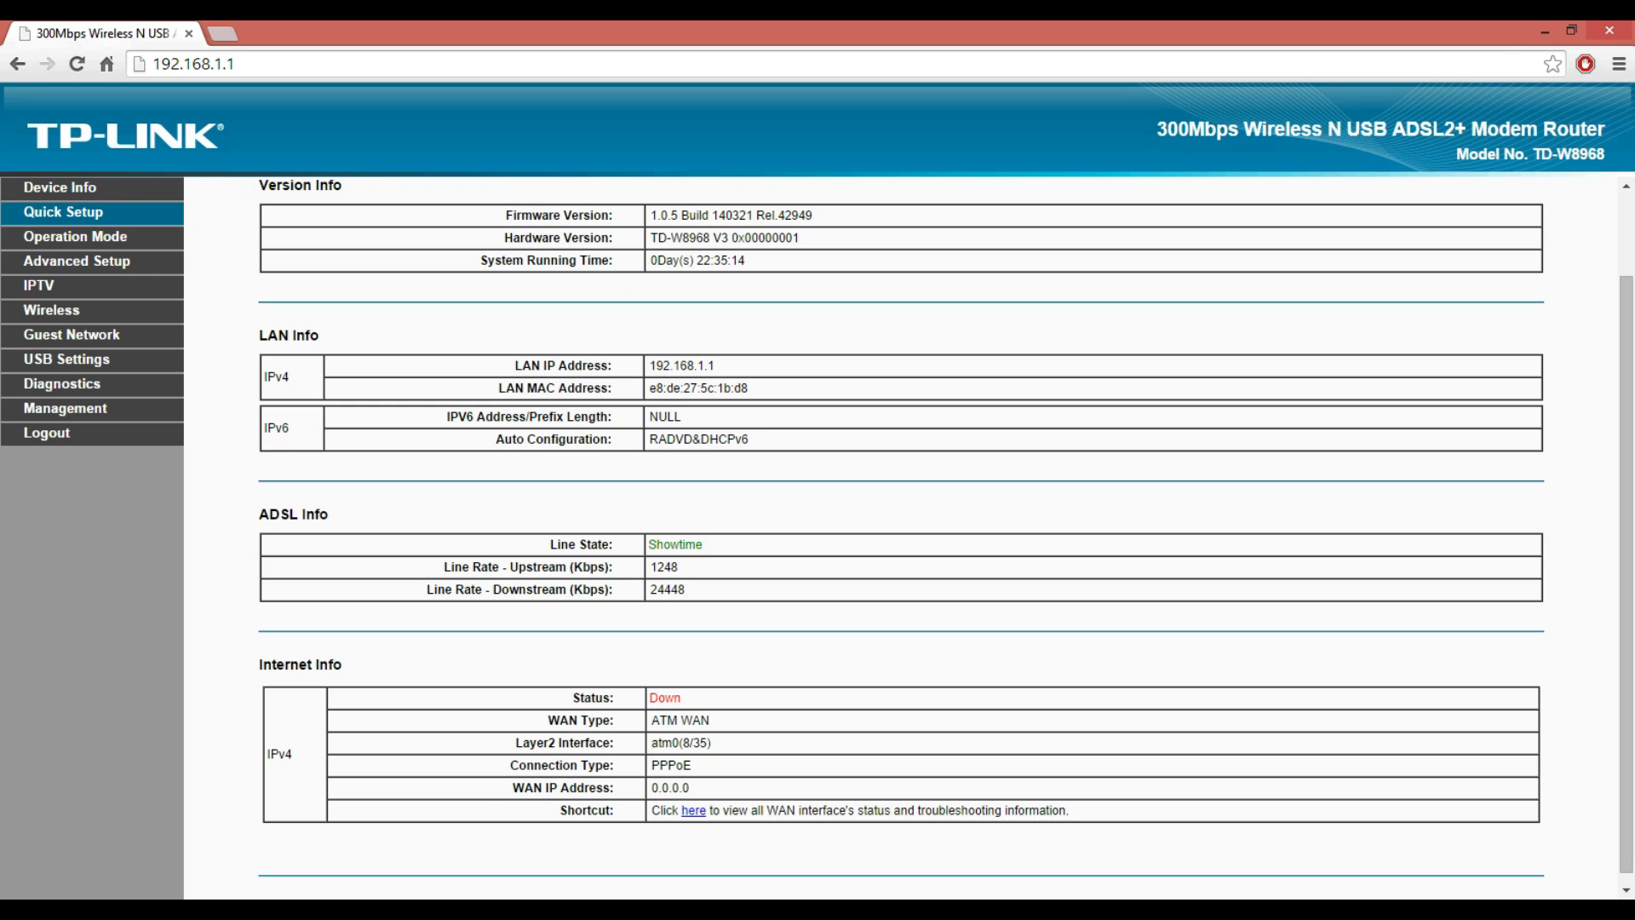
key("F5")
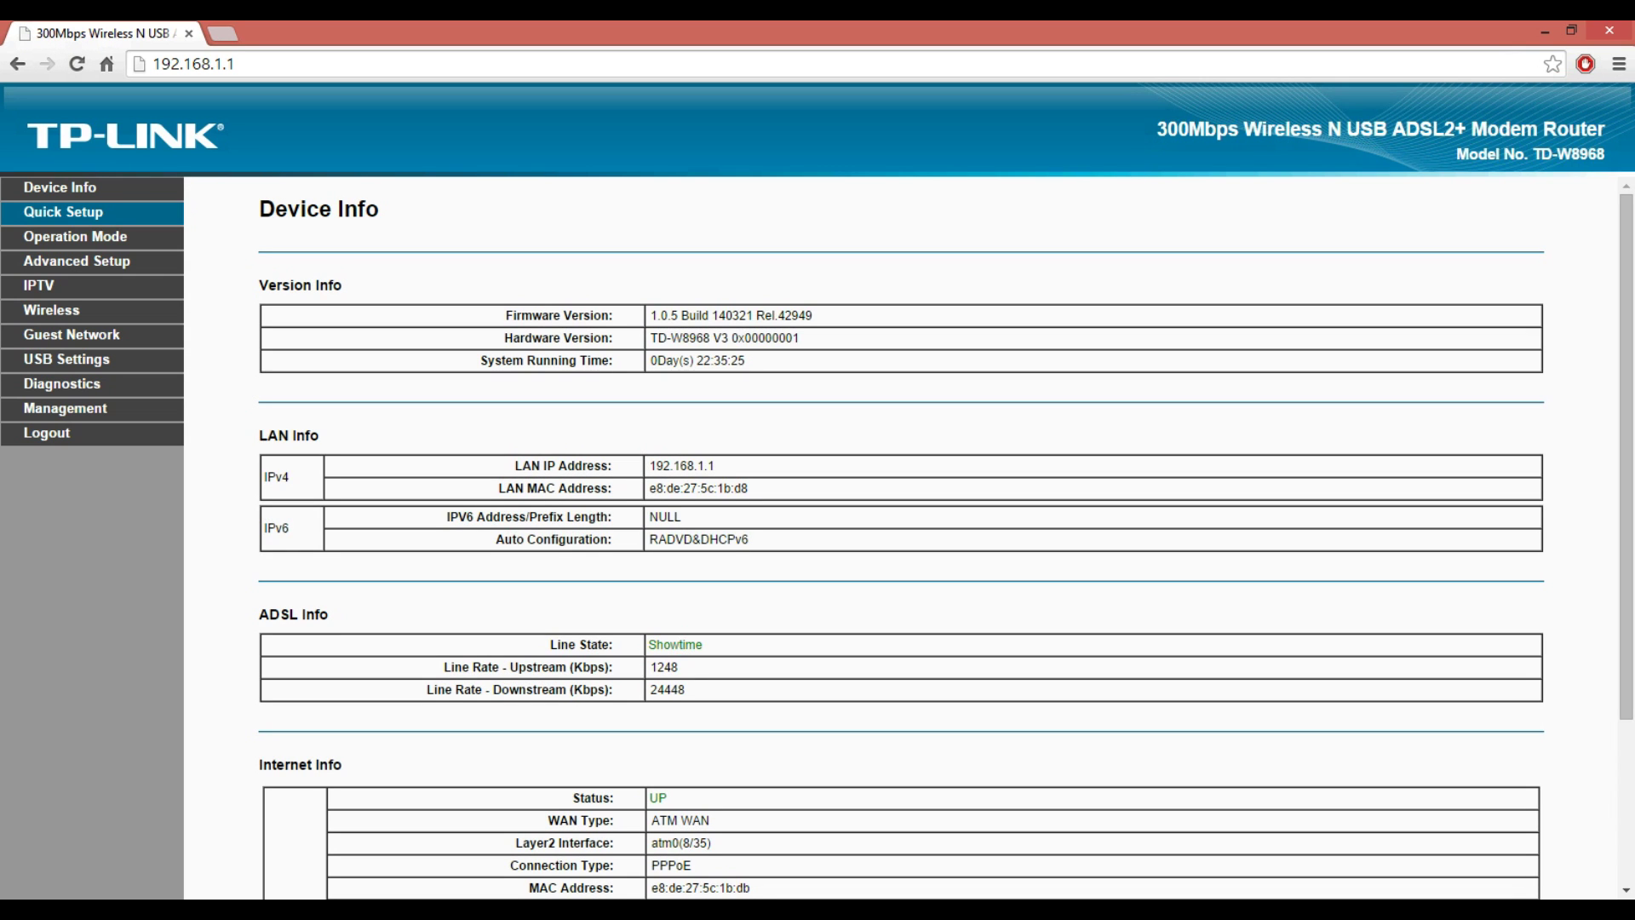
scroll(903, 536, "down", 2)
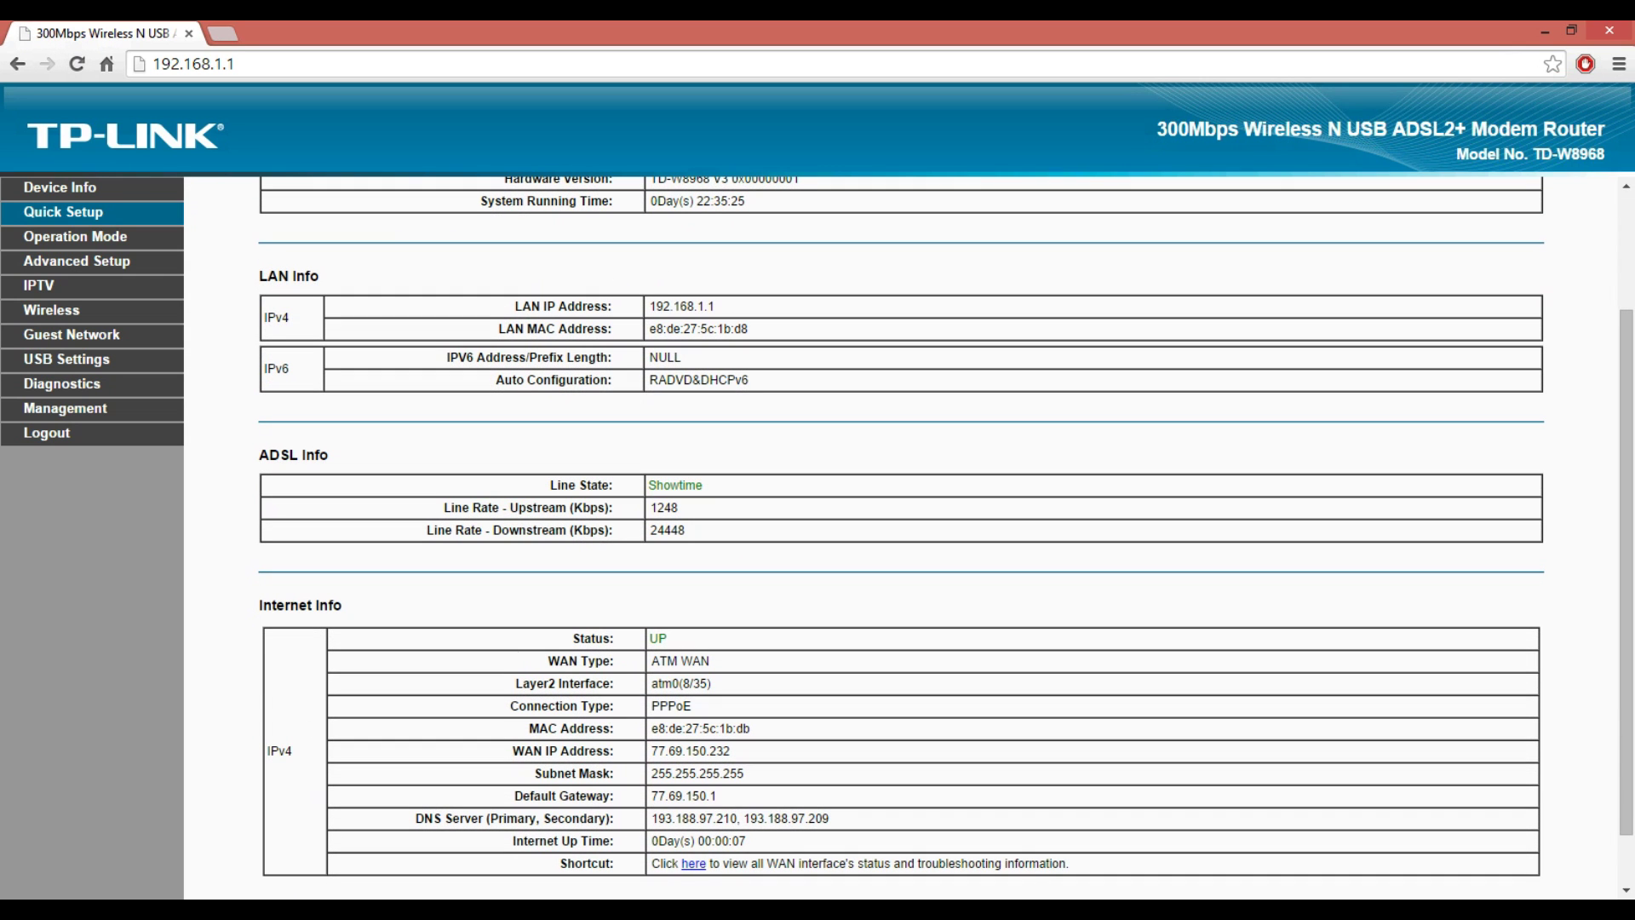
scroll(903, 537, "up", 1)
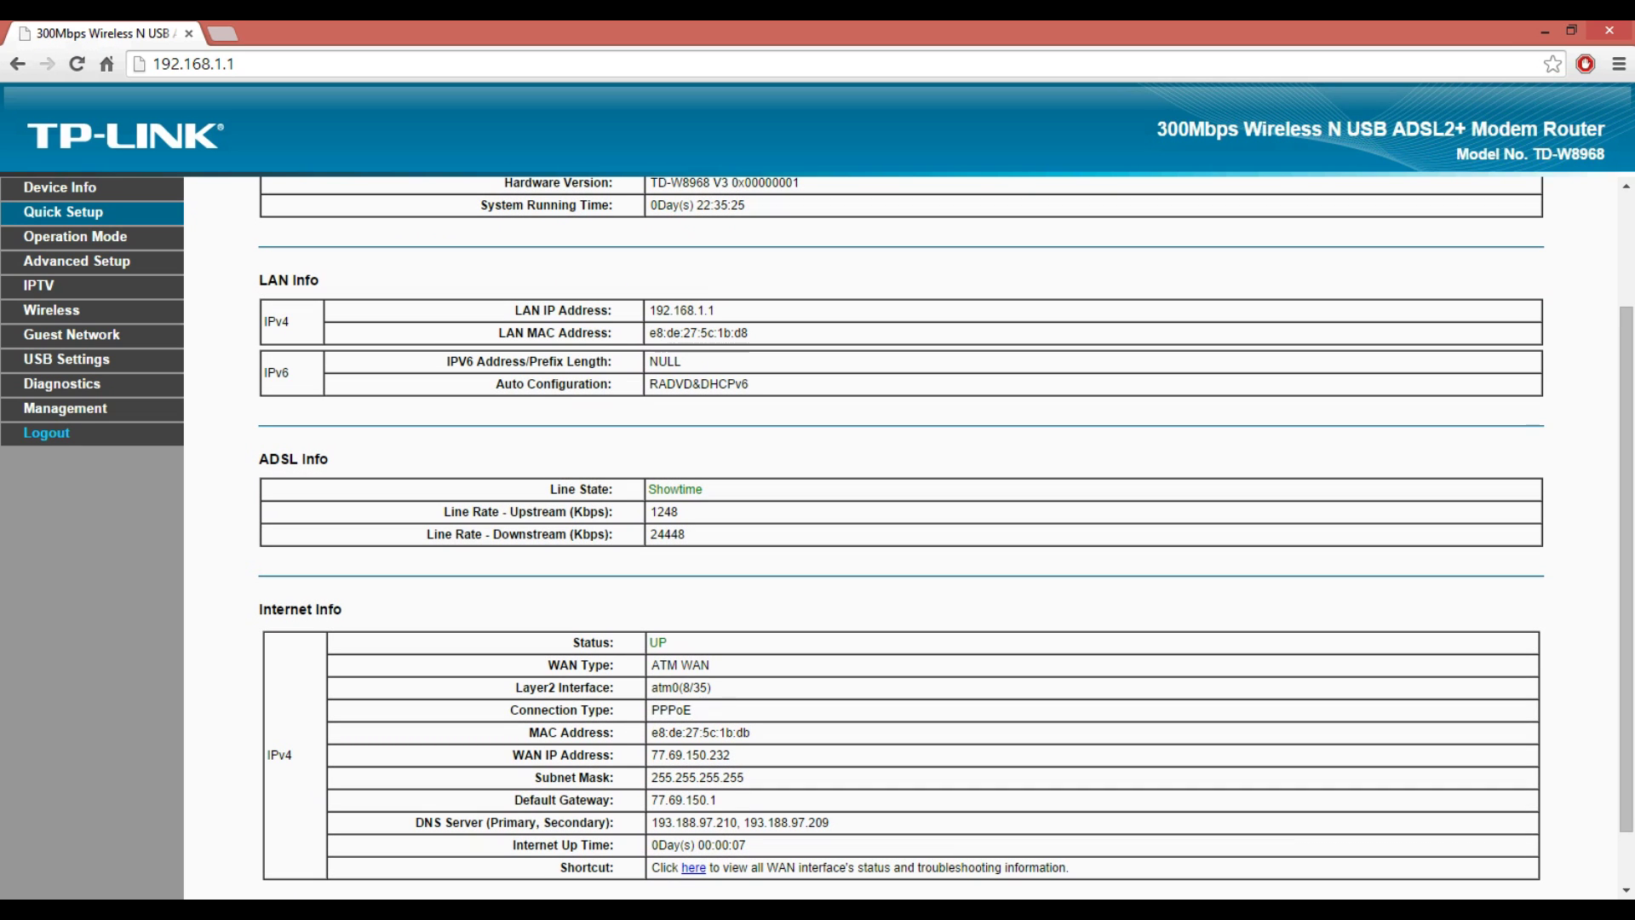
- Log out of the router interface and accept the logout confirmation
left_click(47, 433)
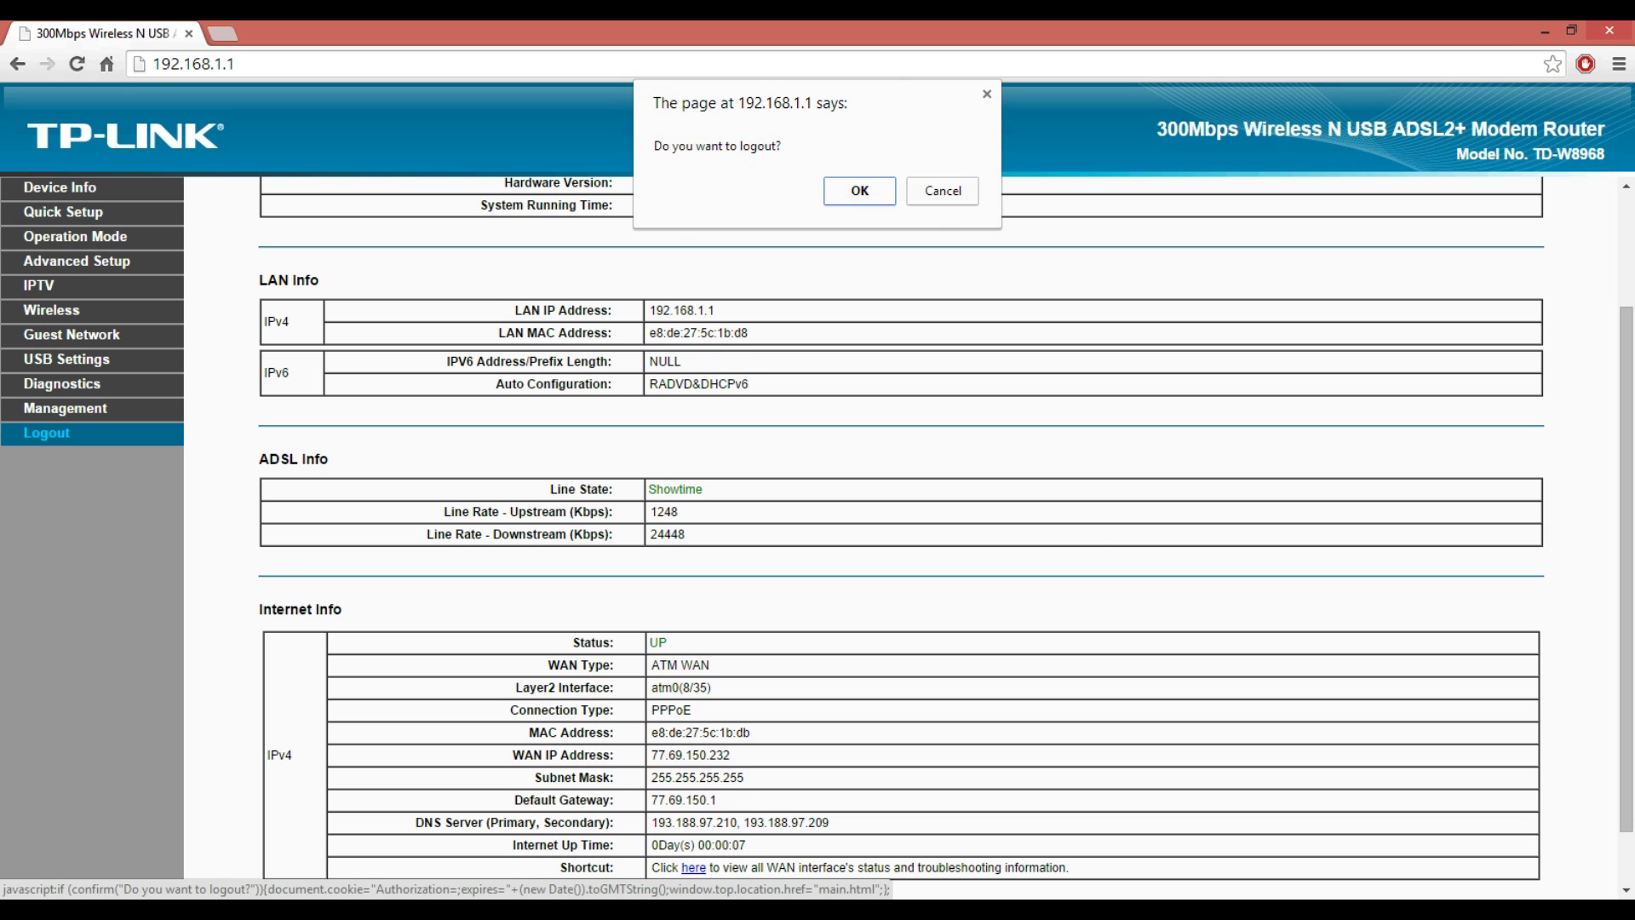
key("Return")
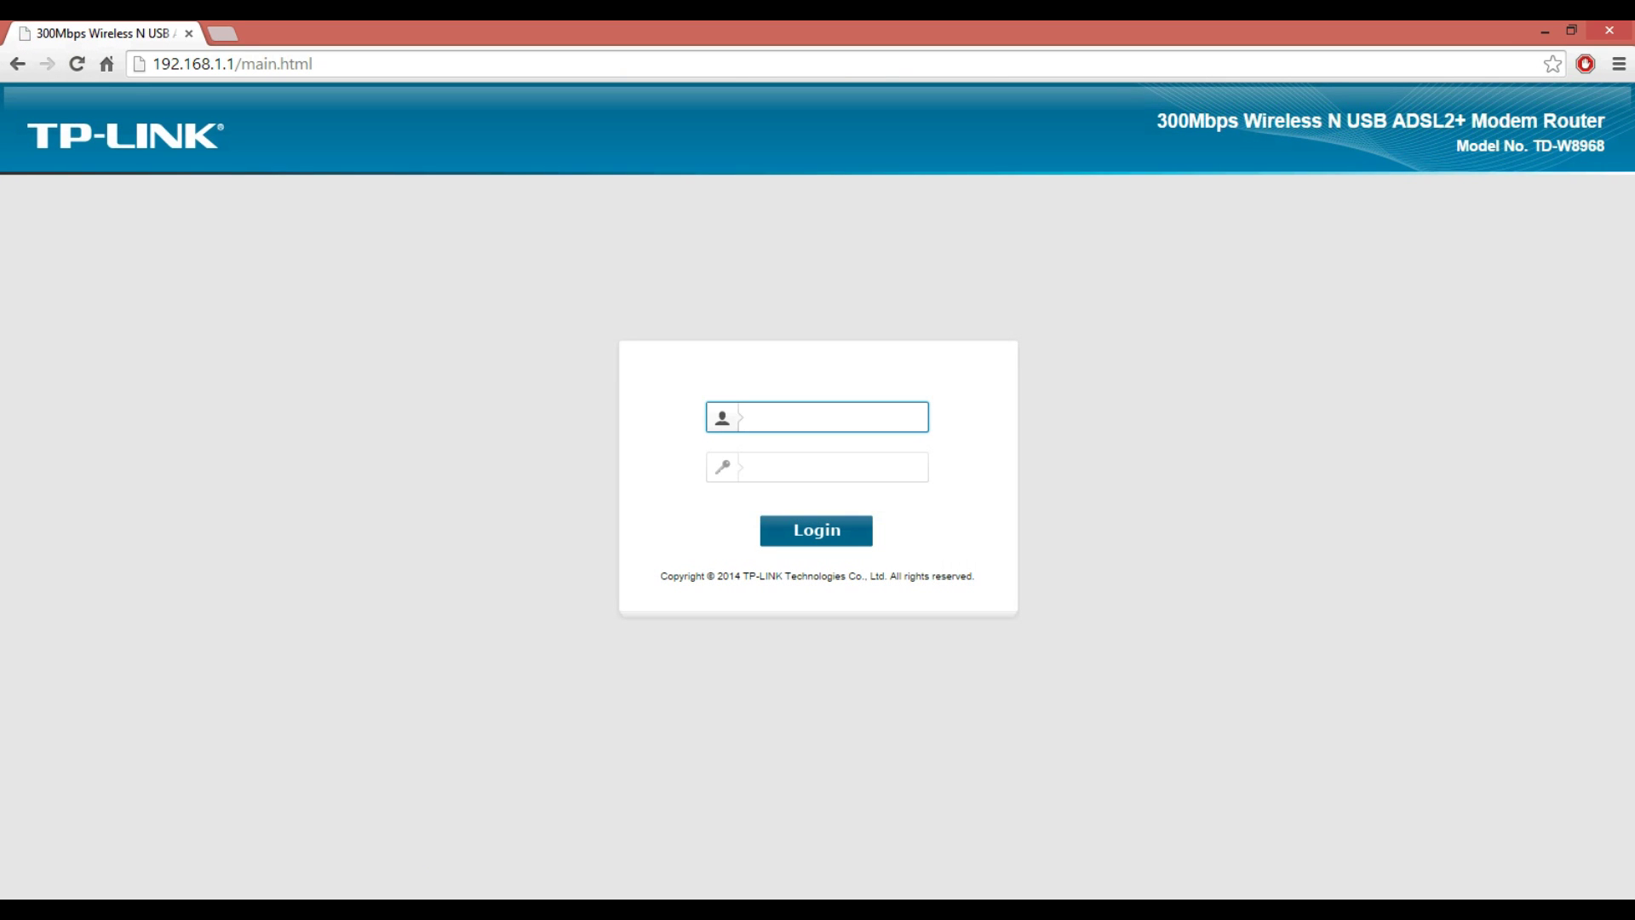